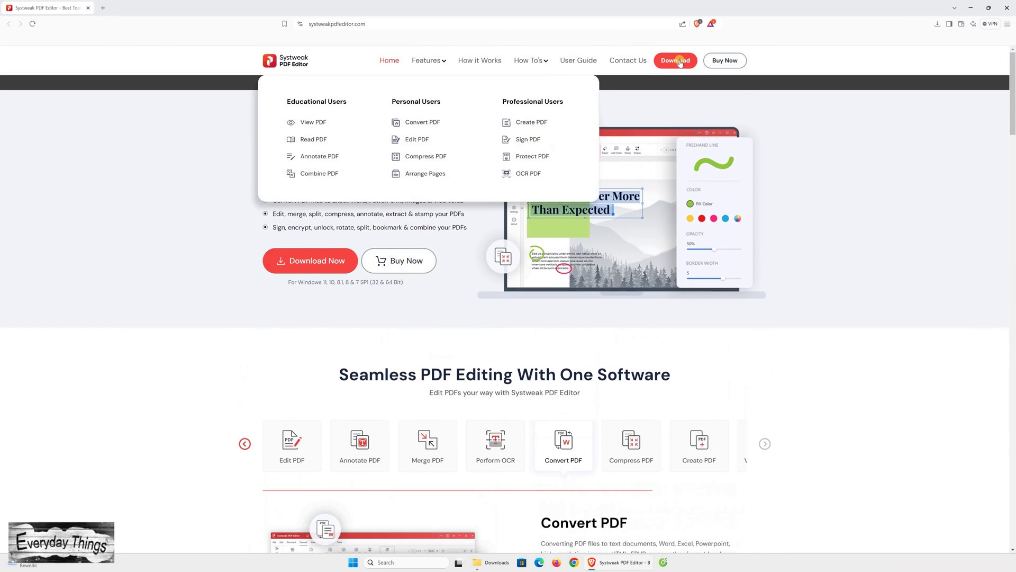
- Download the Systweak PDF Editor installer from systweakpdfeditor.com and save it to Downloads
{"action": "left_click", "coordinate": [677, 61]}
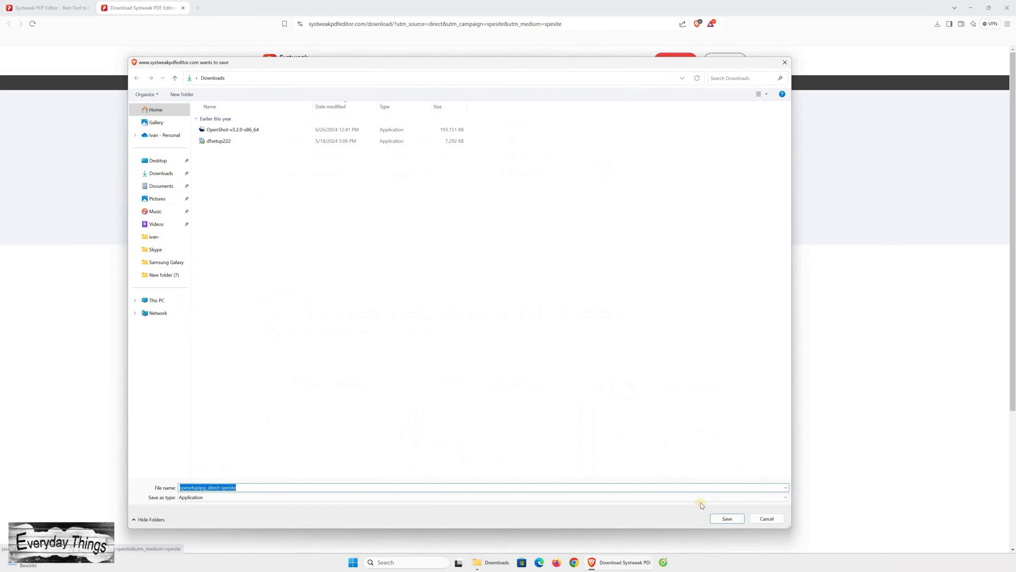
{"action": "left_click", "coordinate": [720, 519]}
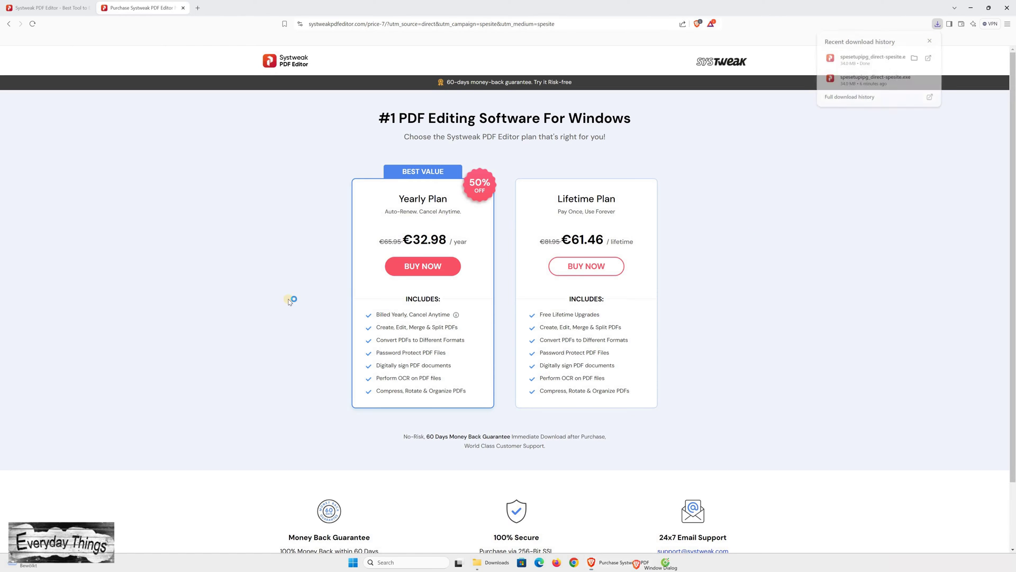
- Run the setup wizard, accepting the licence and the default install folder
{"action": "left_click", "coordinate": [654, 379]}
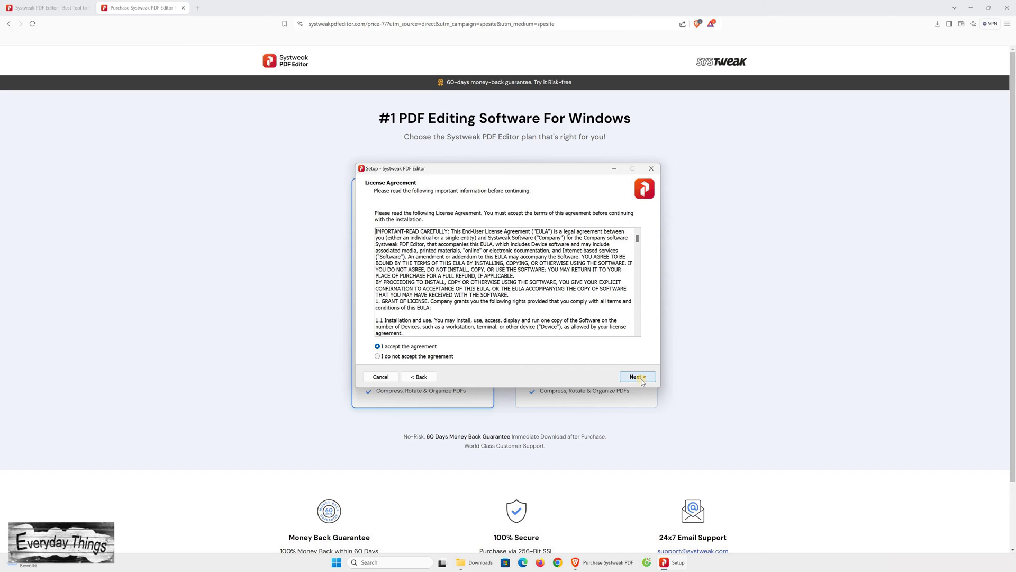
{"action": "left_click", "coordinate": [641, 379]}
{"action": "left_click", "coordinate": [637, 376]}
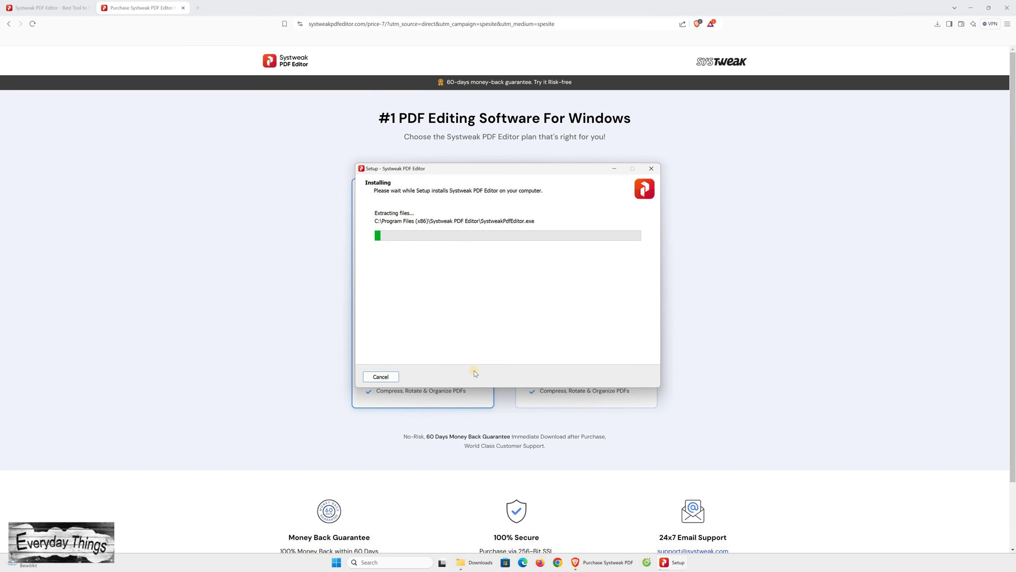
{"action": "left_click_drag", "start_coordinate": [471, 375], "coordinate": [164, 193]}
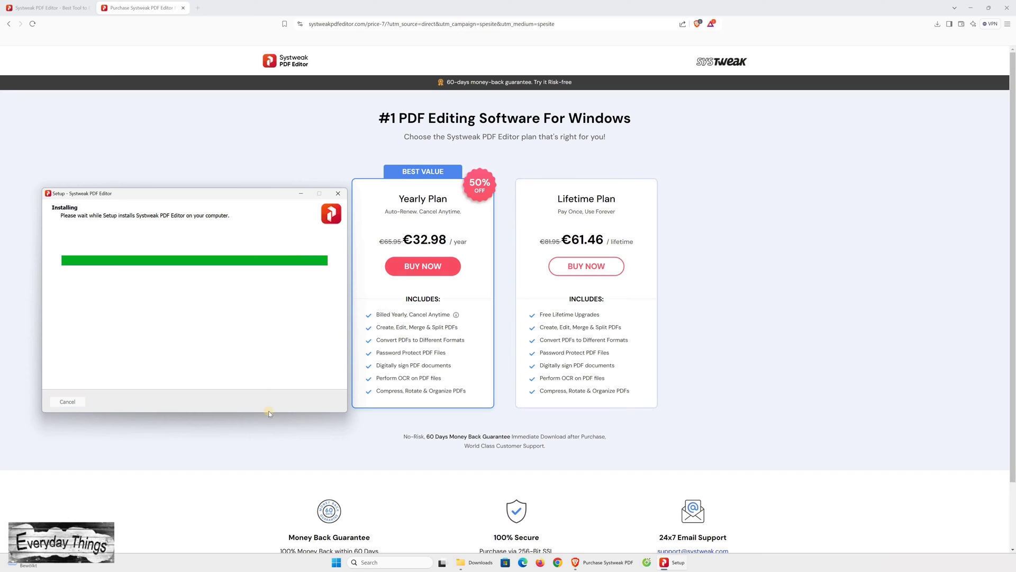
- Finish setup, make the editor the default PDF app, and maximize its window
{"action": "left_click", "coordinate": [332, 403]}
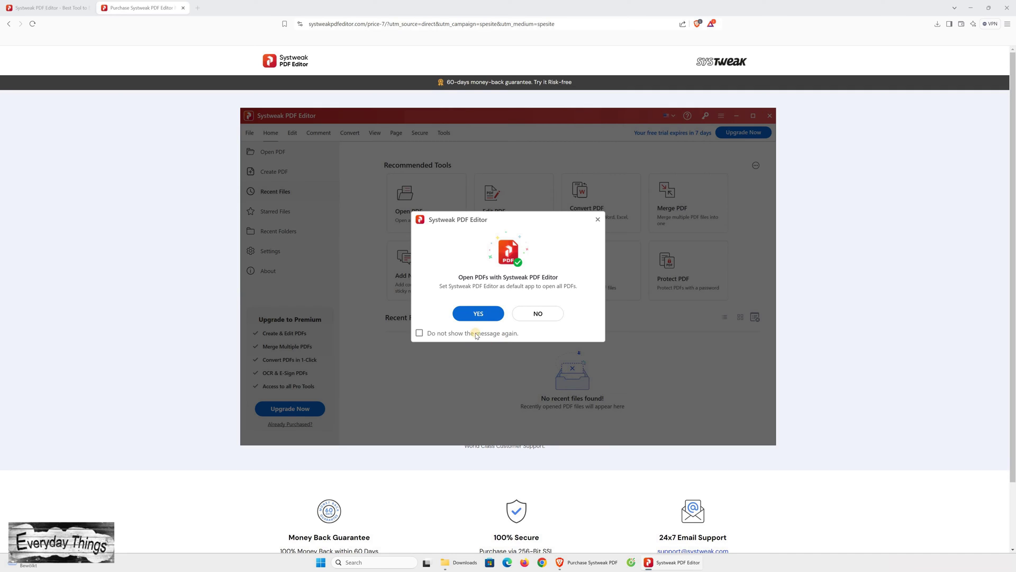
{"action": "left_click", "coordinate": [484, 313]}
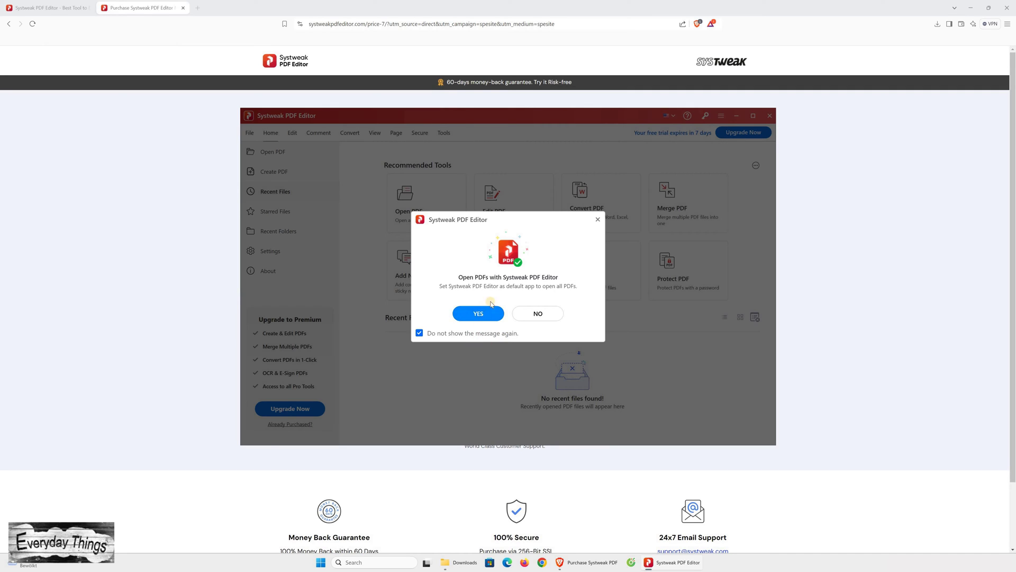
{"action": "left_click", "coordinate": [755, 116]}
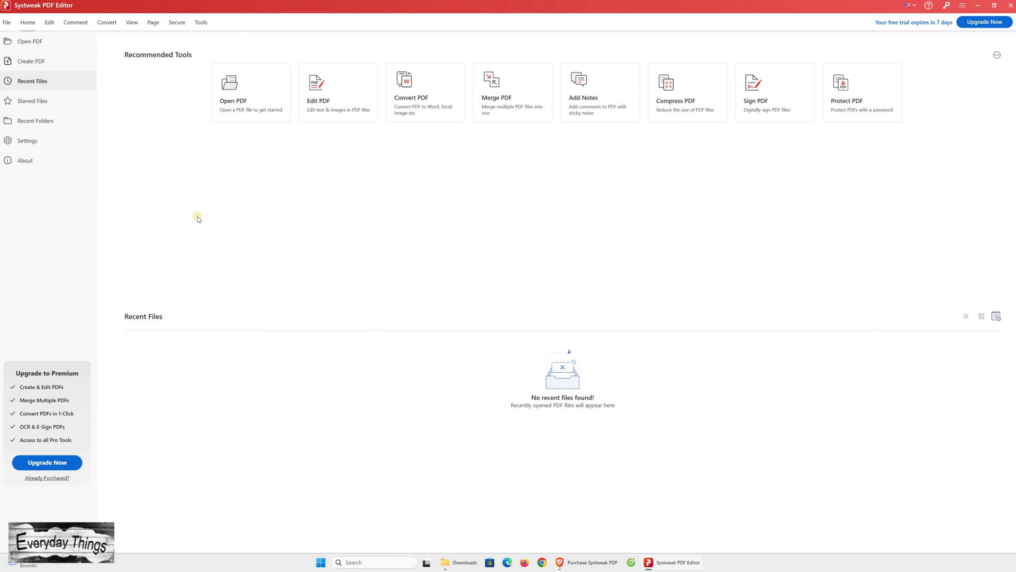
- Open Everyday Things.pdf from the Desktop and bring up the Edit tools
{"action": "left_click", "coordinate": [20, 36]}
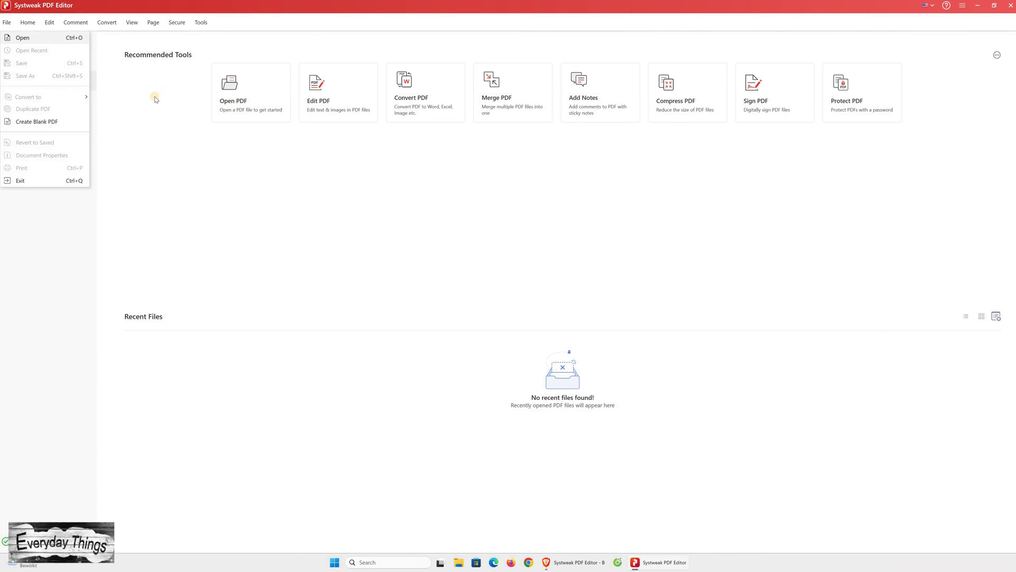
{"action": "key", "text": "Down"}
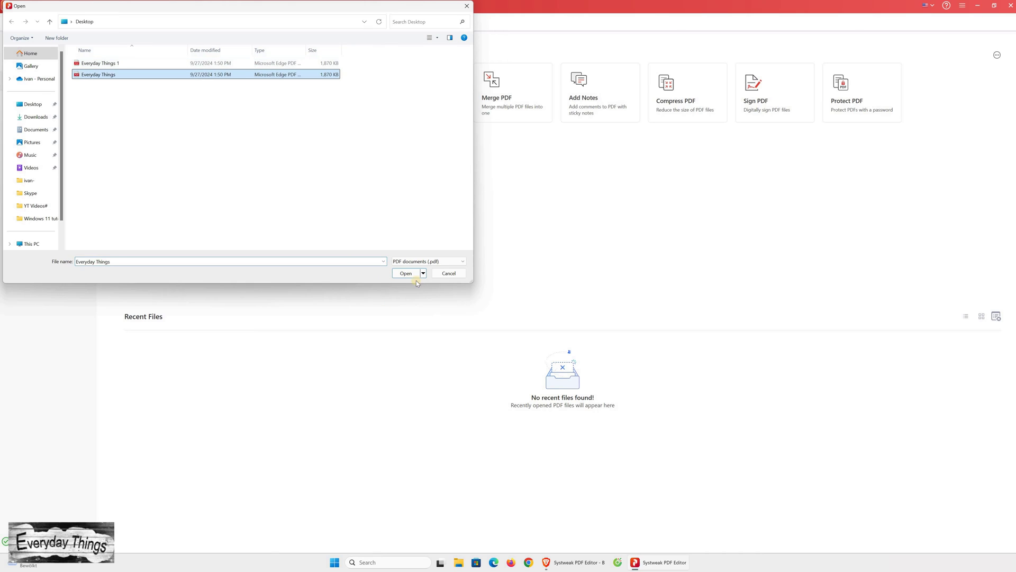
{"action": "left_click", "coordinate": [411, 274]}
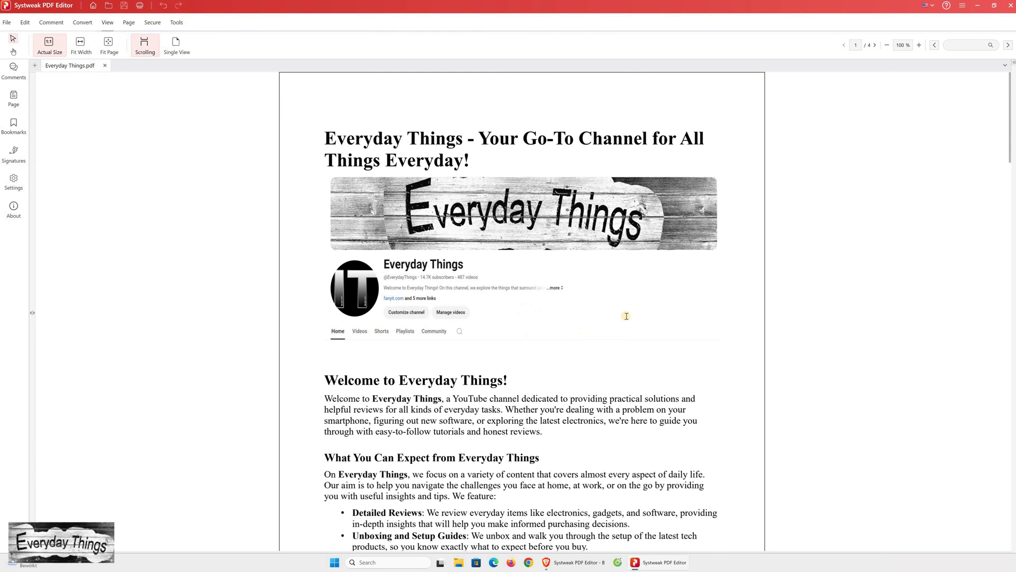
{"action": "scroll", "coordinate": [627, 314], "scroll_direction": "down", "scroll_amount": 3}
{"action": "scroll", "coordinate": [544, 259], "scroll_direction": "up", "scroll_amount": 3}
{"action": "scroll", "coordinate": [429, 292], "scroll_direction": "down", "scroll_amount": 6}
{"action": "scroll", "coordinate": [318, 212], "scroll_direction": "up", "scroll_amount": 6}
{"action": "left_click", "coordinate": [26, 23]}
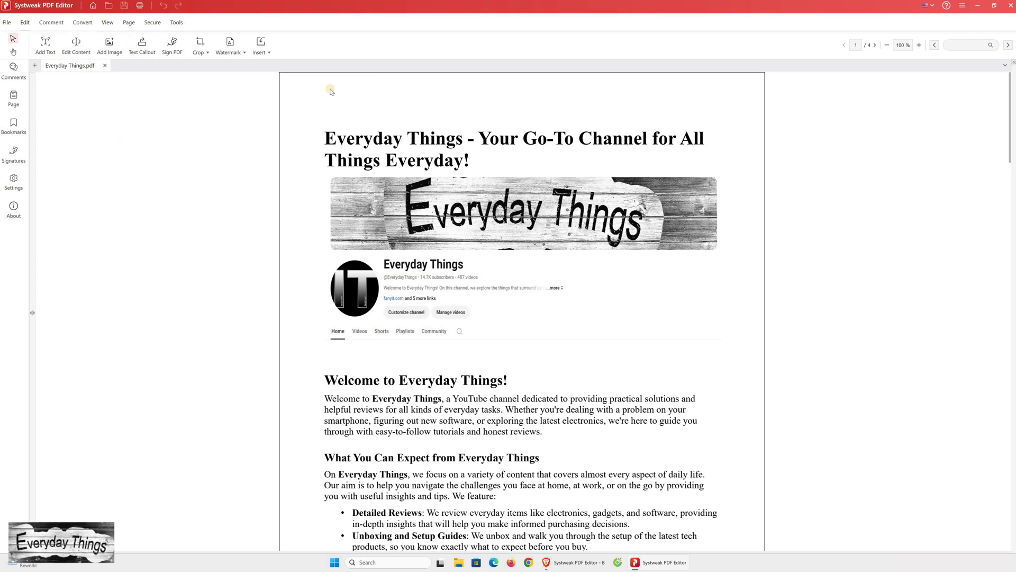
- Add the text 'Test one!' above the page 1 title in 13 pt Helvetica
{"action": "left_click", "coordinate": [45, 45]}
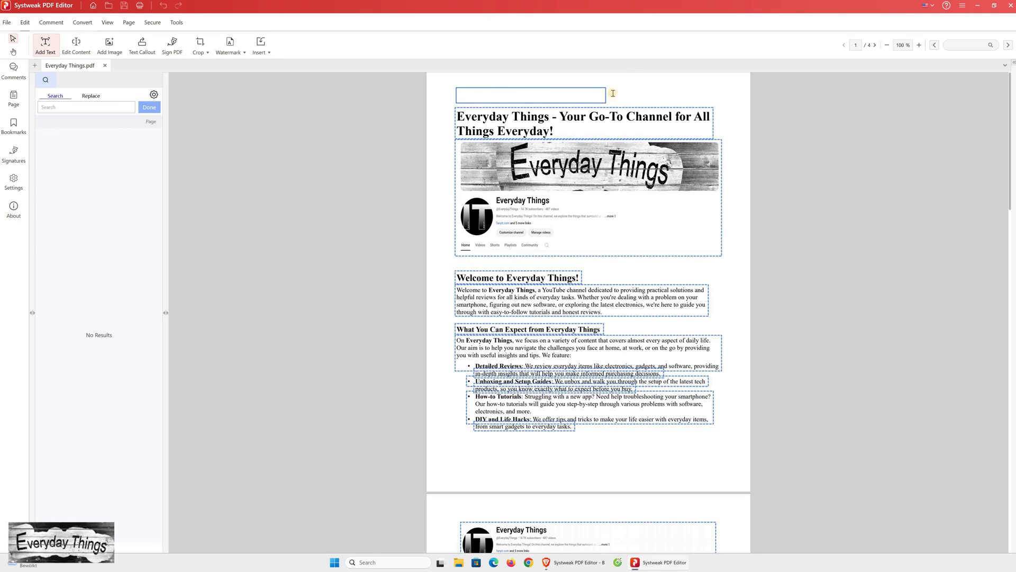
{"action": "left_click", "coordinate": [613, 92]}
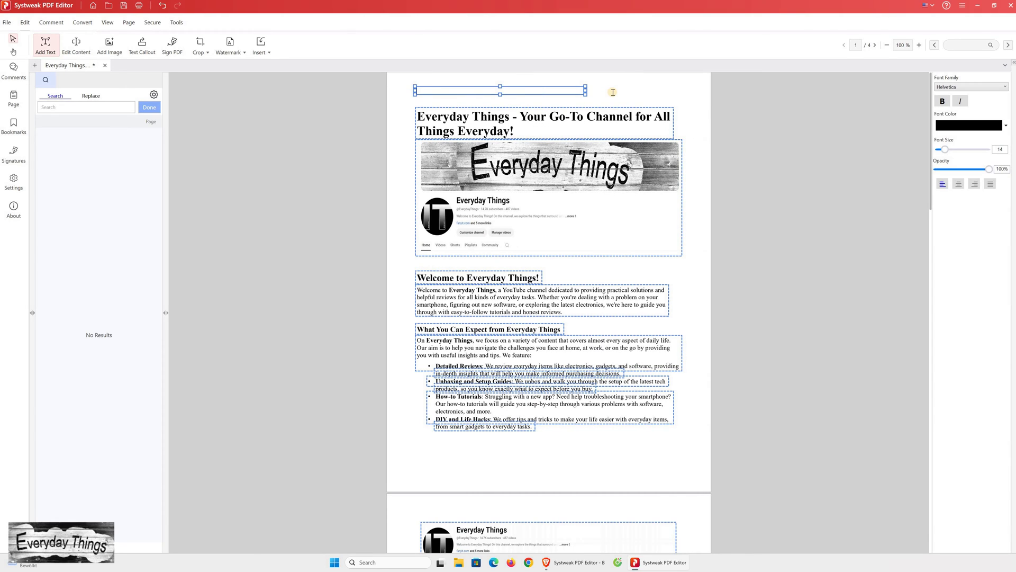
{"action": "type", "text": "Test"}
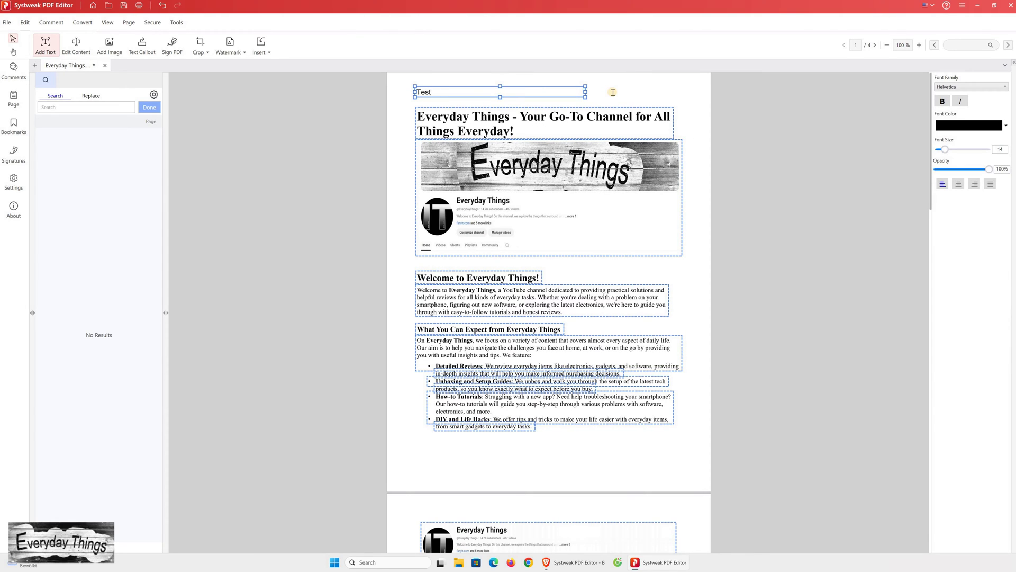
{"action": "type", "text": " one!"}
{"action": "left_click", "coordinate": [972, 87]}
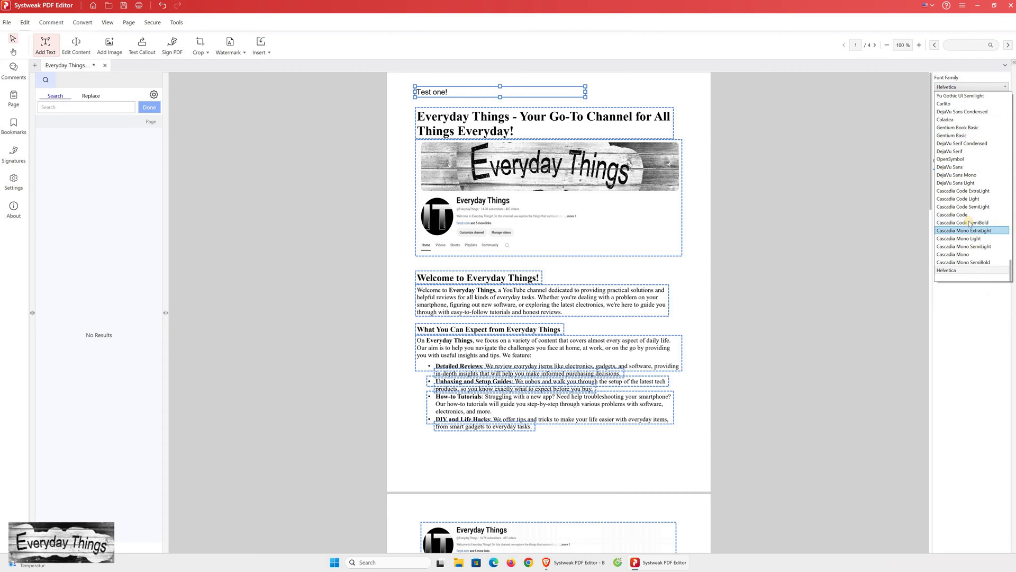
{"action": "key", "text": "Escape"}
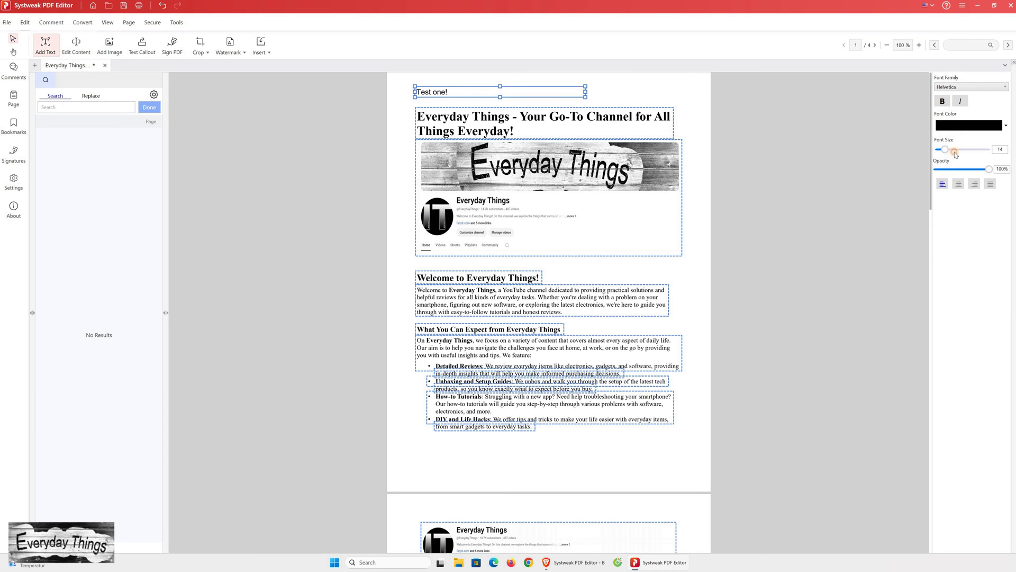
{"action": "left_click_drag", "start_coordinate": [956, 152], "coordinate": [945, 151]}
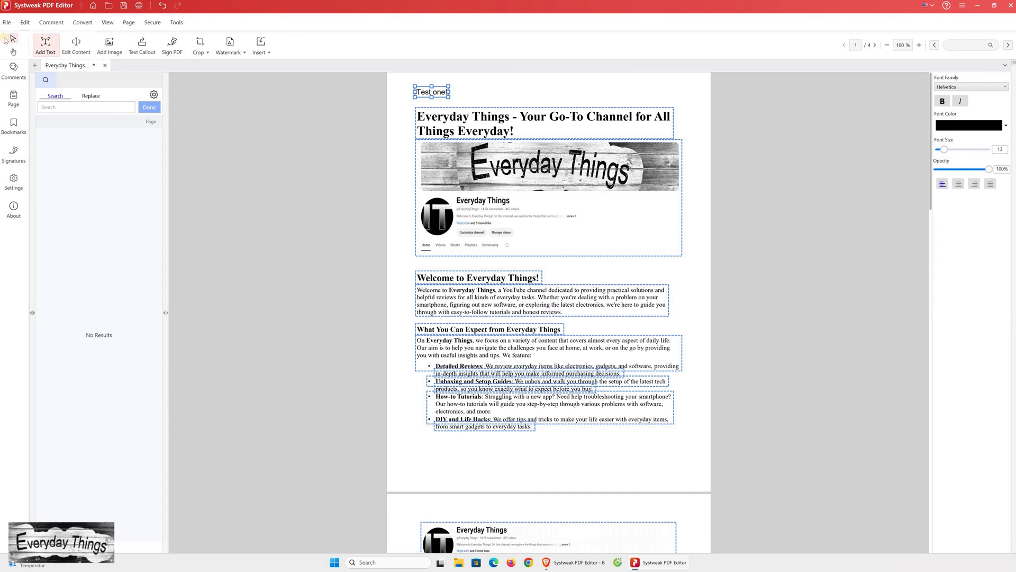
- Insert 'are makde to dsass' after 'channel' in the welcome paragraph, then return to its start
{"action": "left_click", "coordinate": [78, 47]}
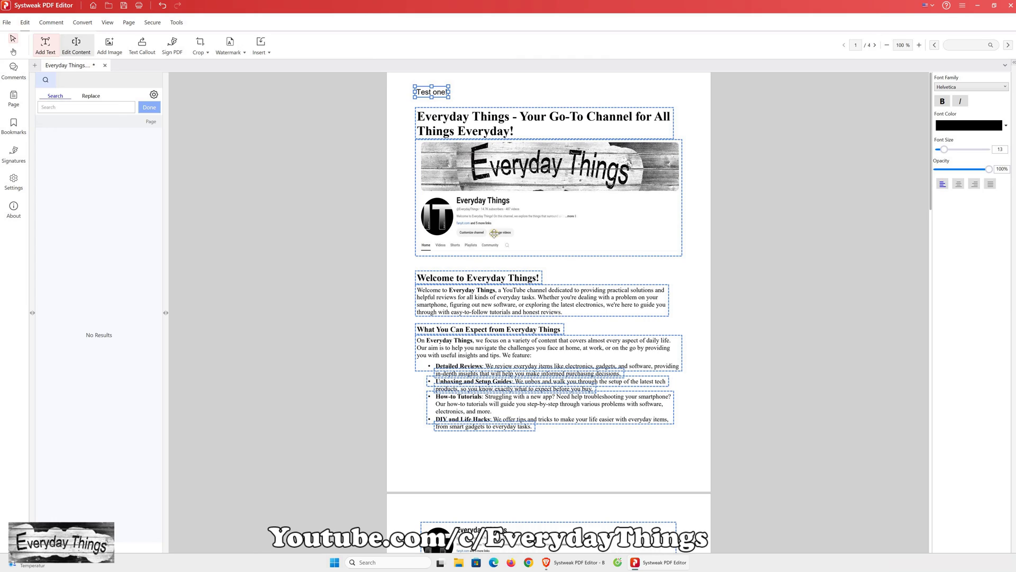
{"action": "left_click", "coordinate": [537, 290]}
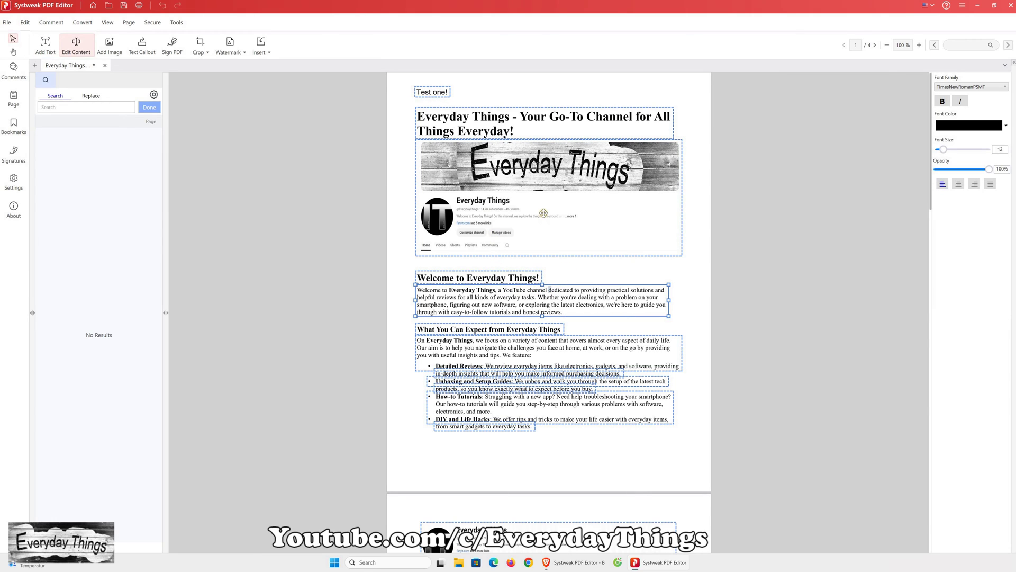
{"action": "type", "text": "are"}
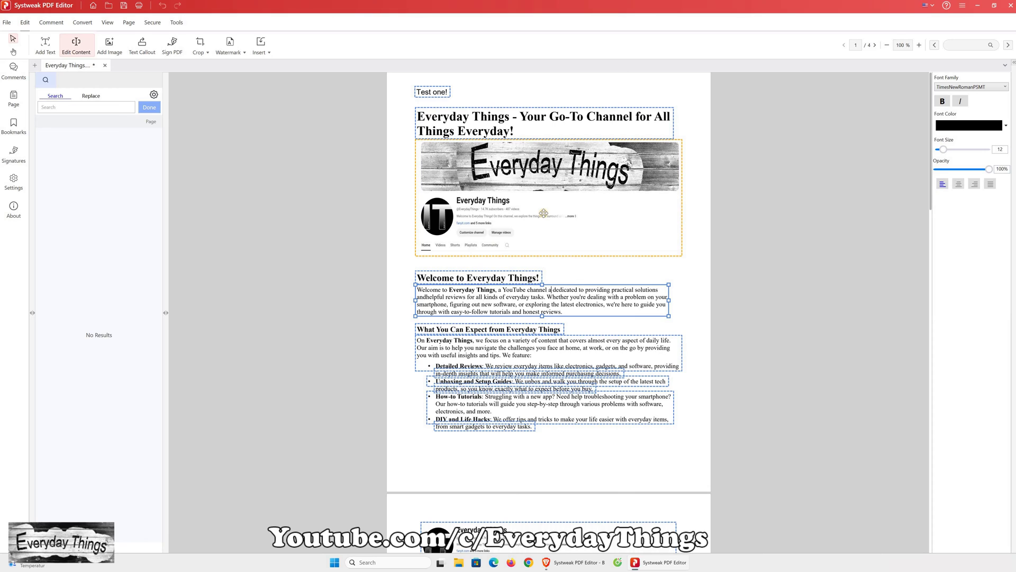
{"action": "type", "text": " m"}
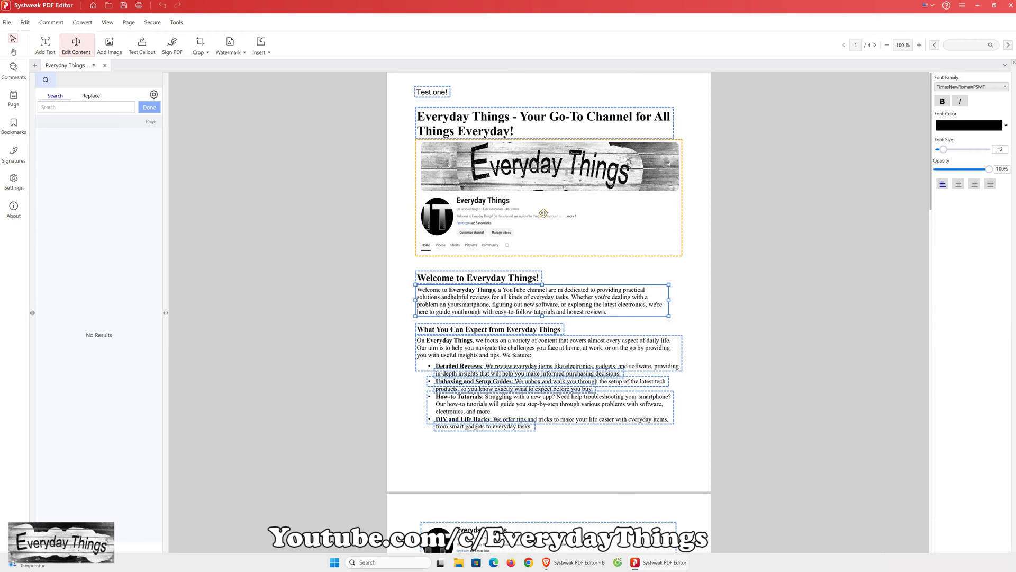
{"action": "type", "text": "akde to "}
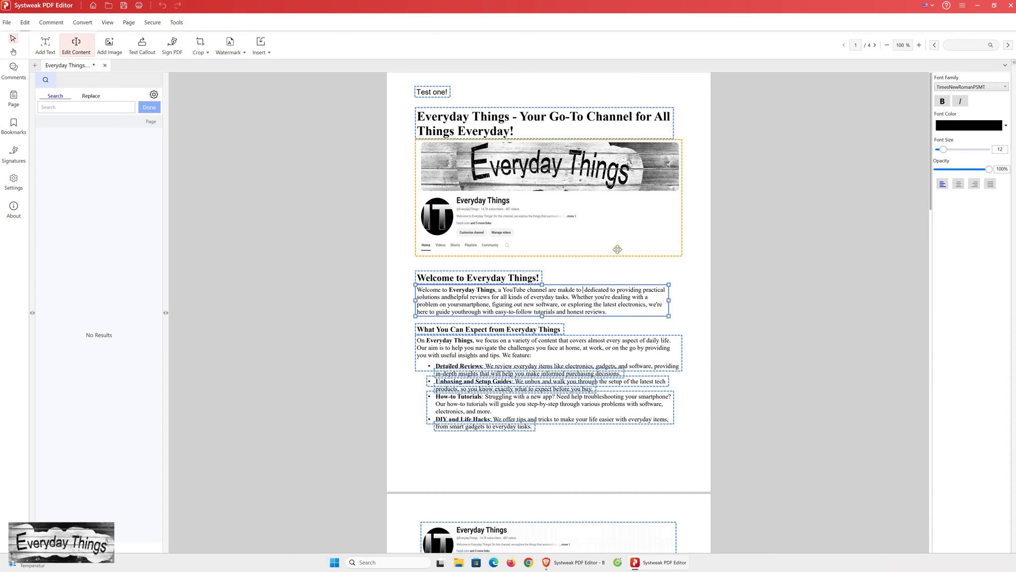
{"action": "type", "text": "dsass d"}
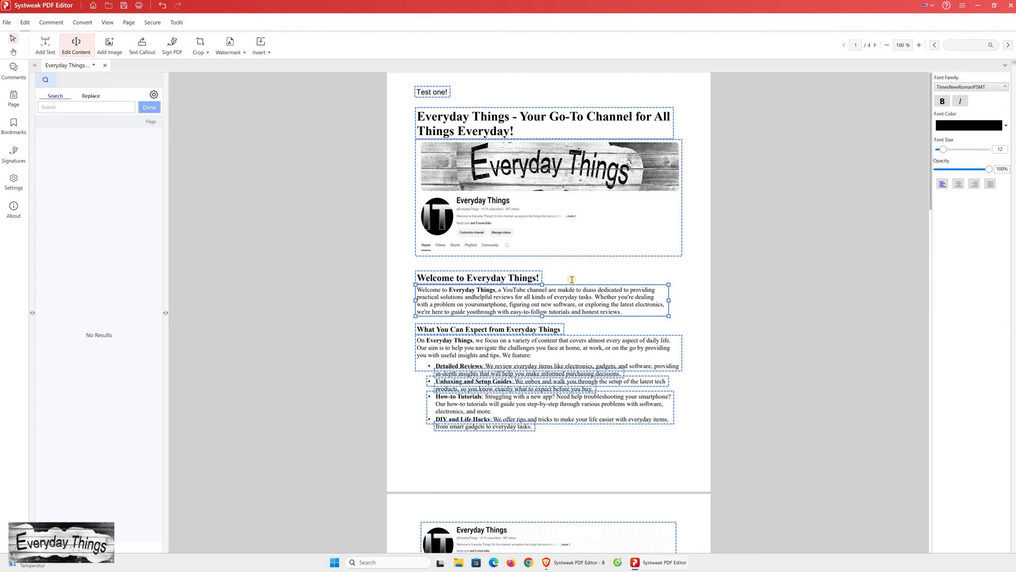
{"action": "key", "text": "Home"}
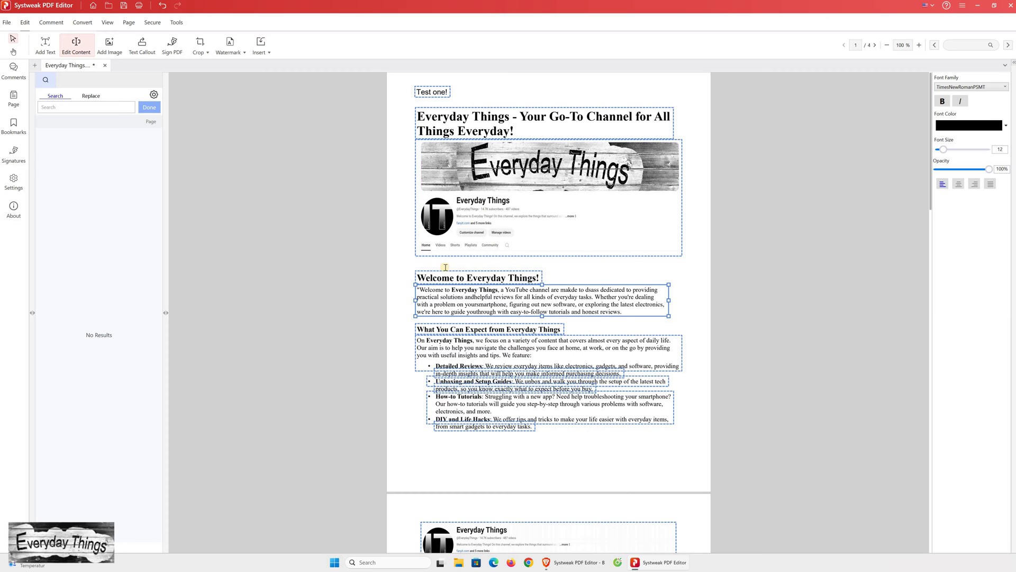
- Add the opening quotation mark to the welcome paragraph and dismiss the image picker
{"action": "type", "text": "\""}
{"action": "left_click", "coordinate": [109, 45]}
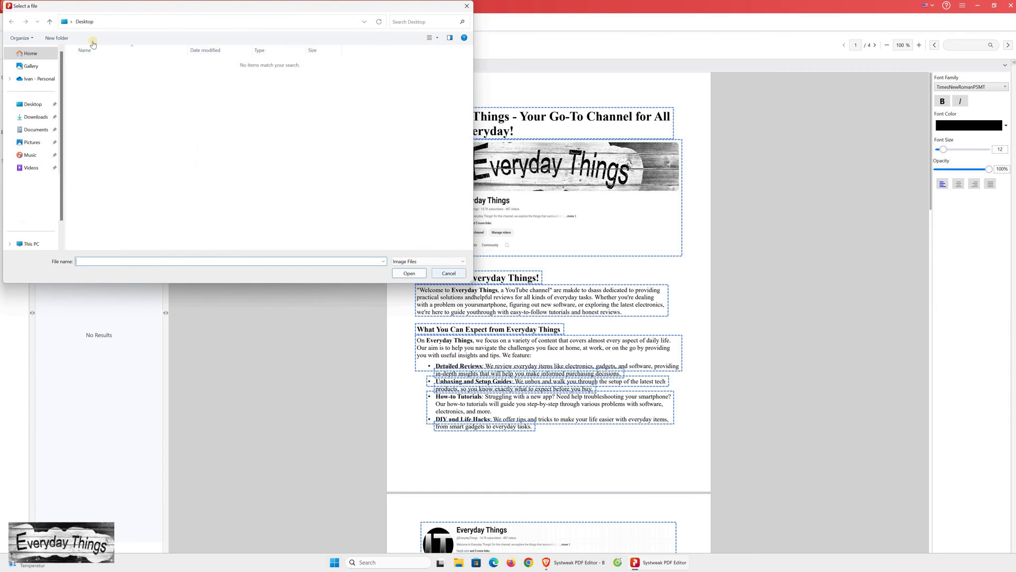
{"action": "left_click", "coordinate": [449, 273]}
- Add a 'Click Here' text callout at the channel links and start a second callout below
{"action": "left_click", "coordinate": [143, 47]}
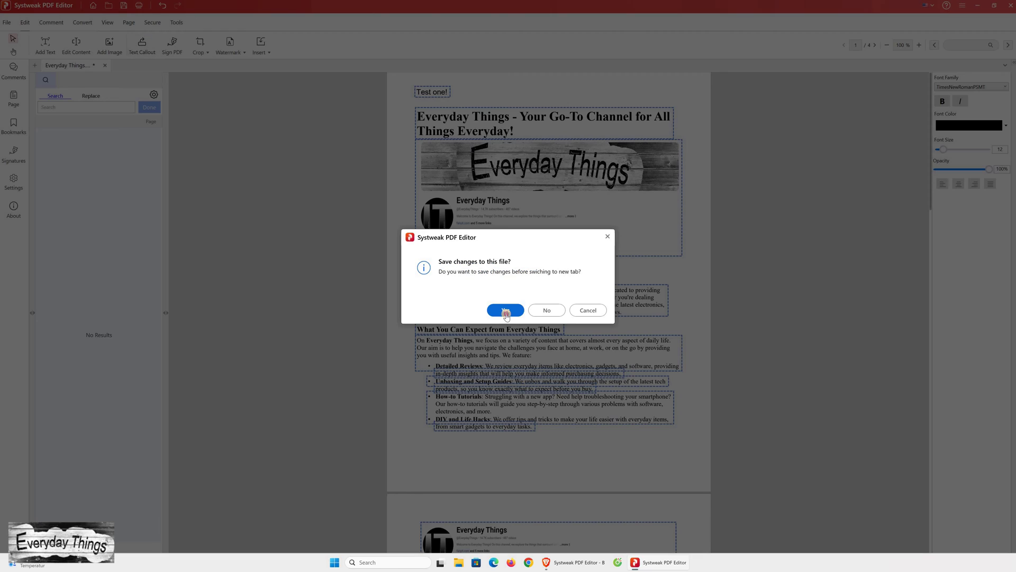
{"action": "key", "text": "Return"}
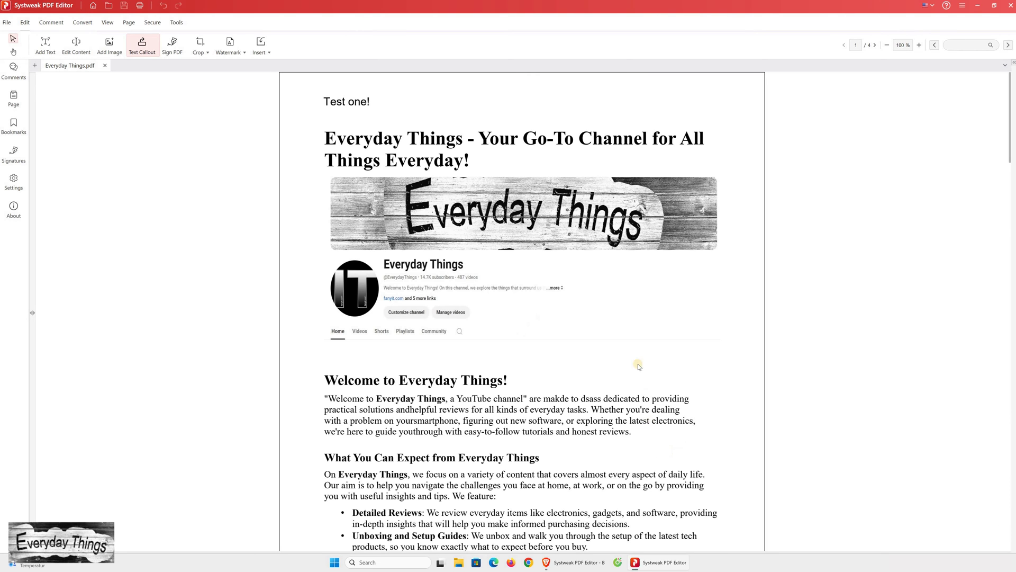
{"action": "left_click", "coordinate": [541, 311]}
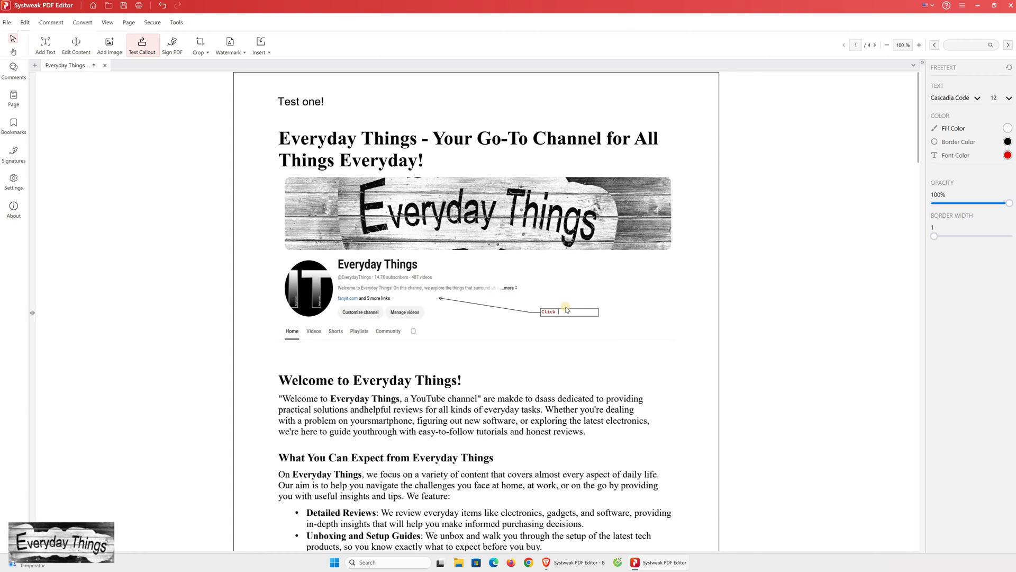
{"action": "type", "text": "Click Here"}
{"action": "left_click", "coordinate": [535, 340]}
- Draw a handwritten signature in the Create Signature dialog and apply it
{"action": "left_click", "coordinate": [173, 47]}
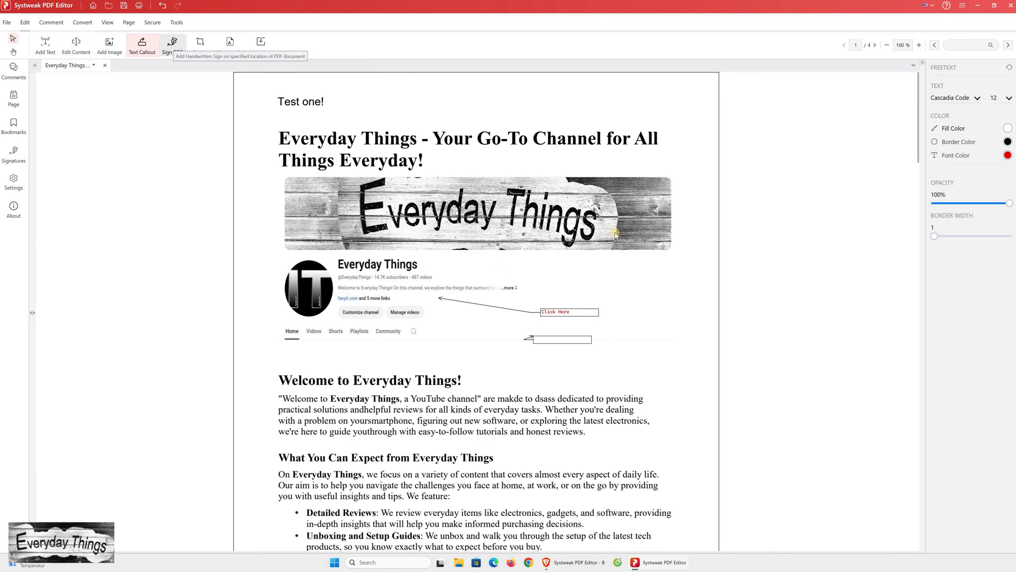
{"action": "left_click", "coordinate": [212, 74]}
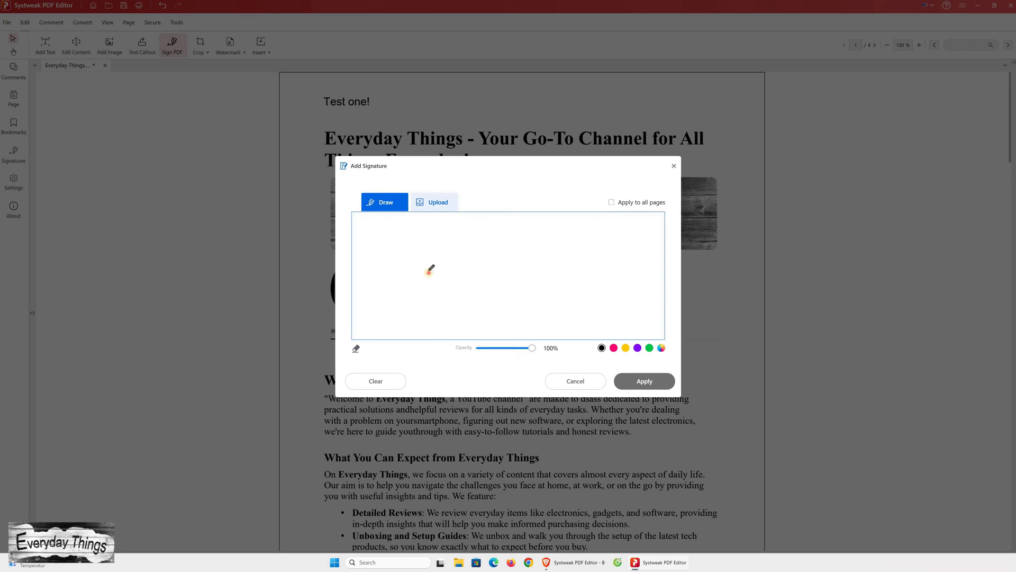
{"action": "mouse_move", "coordinate": [372, 263]}
{"action": "left_mouse_down"}
{"action": "mouse_move", "coordinate": [431, 254]}
{"action": "mouse_move", "coordinate": [577, 281]}
{"action": "left_mouse_up"}
{"action": "mouse_move", "coordinate": [674, 282]}
{"action": "left_mouse_down"}
{"action": "mouse_move", "coordinate": [498, 318]}
{"action": "mouse_move", "coordinate": [661, 288]}
{"action": "mouse_move", "coordinate": [632, 387]}
{"action": "left_mouse_up"}
{"action": "left_click", "coordinate": [635, 385]}
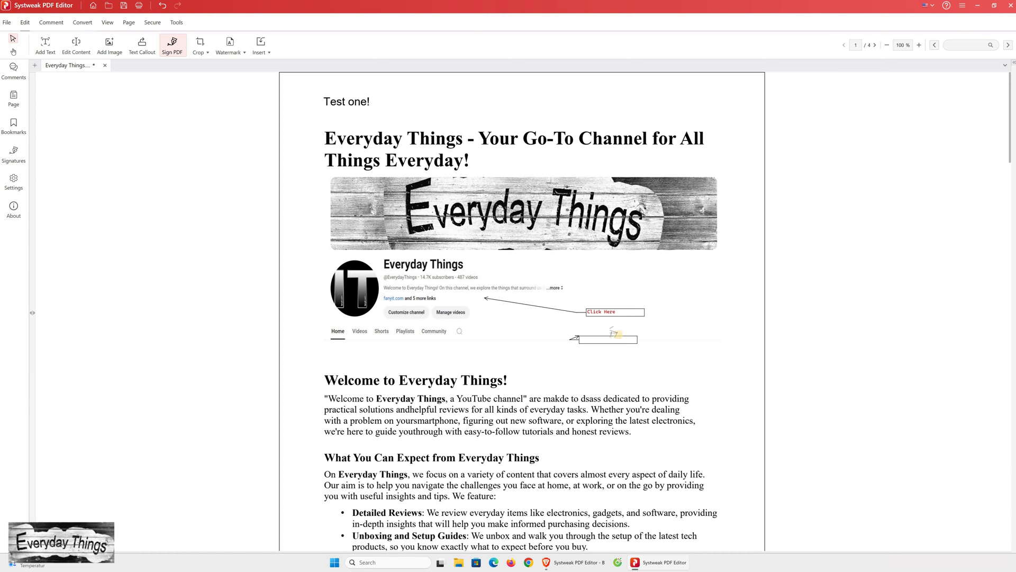
- Place the signature on page 1 and drag it over the bullet list
{"action": "left_click", "coordinate": [621, 410]}
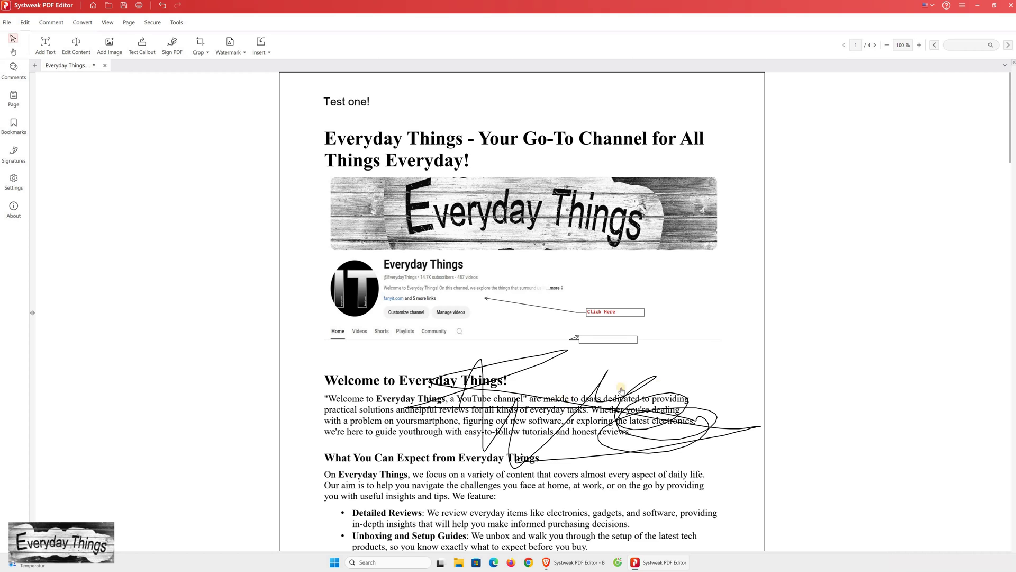
{"action": "left_click_drag", "start_coordinate": [589, 397], "coordinate": [589, 274]}
{"action": "left_click_drag", "start_coordinate": [579, 480], "coordinate": [567, 547]}
{"action": "scroll", "coordinate": [494, 317], "scroll_direction": "down", "scroll_amount": 5}
- Nudge the signature lower and save the changes to Everyday Things.pdf
{"action": "left_click_drag", "start_coordinate": [377, 225], "coordinate": [377, 325]}
{"action": "scroll", "coordinate": [377, 325], "scroll_direction": "up", "scroll_amount": 5}
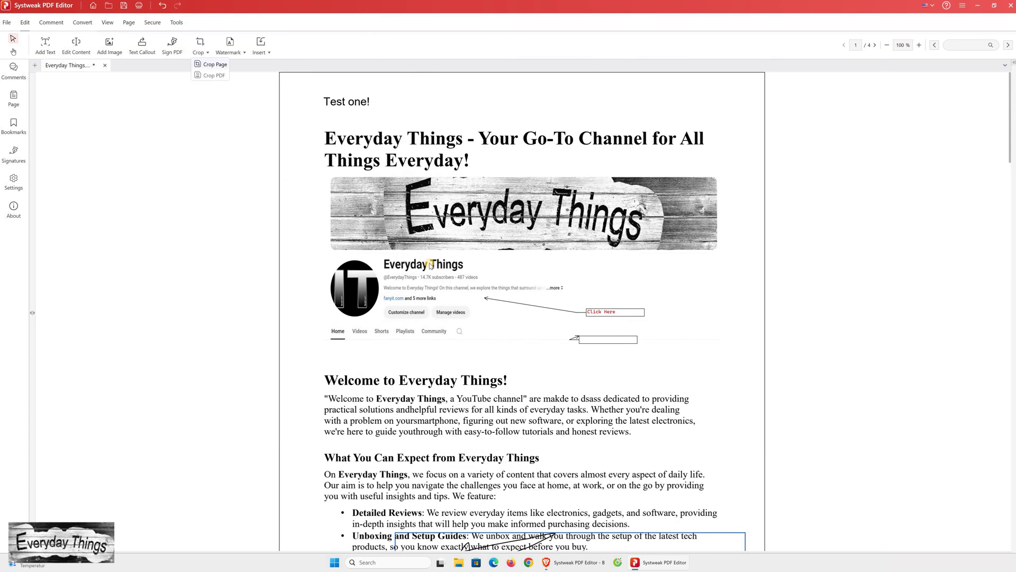
{"action": "key", "text": "ctrl+w"}
{"action": "left_click", "coordinate": [505, 310]}
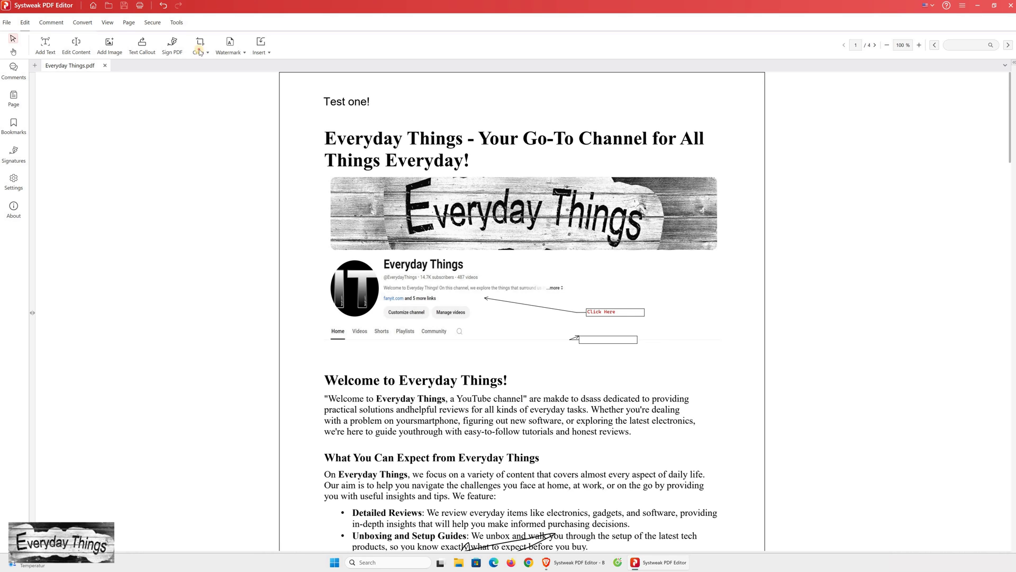
- Mark a crop area at the top of page 1, then cancel the crop
{"action": "left_click", "coordinate": [204, 66]}
{"action": "left_click_drag", "start_coordinate": [320, 98], "coordinate": [640, 266]}
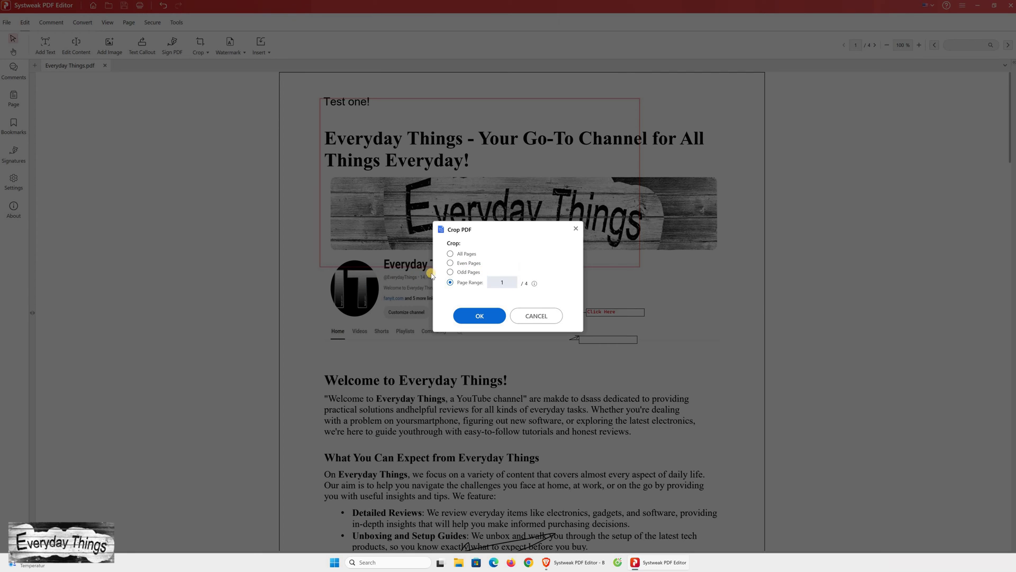
{"action": "left_click", "coordinate": [539, 312]}
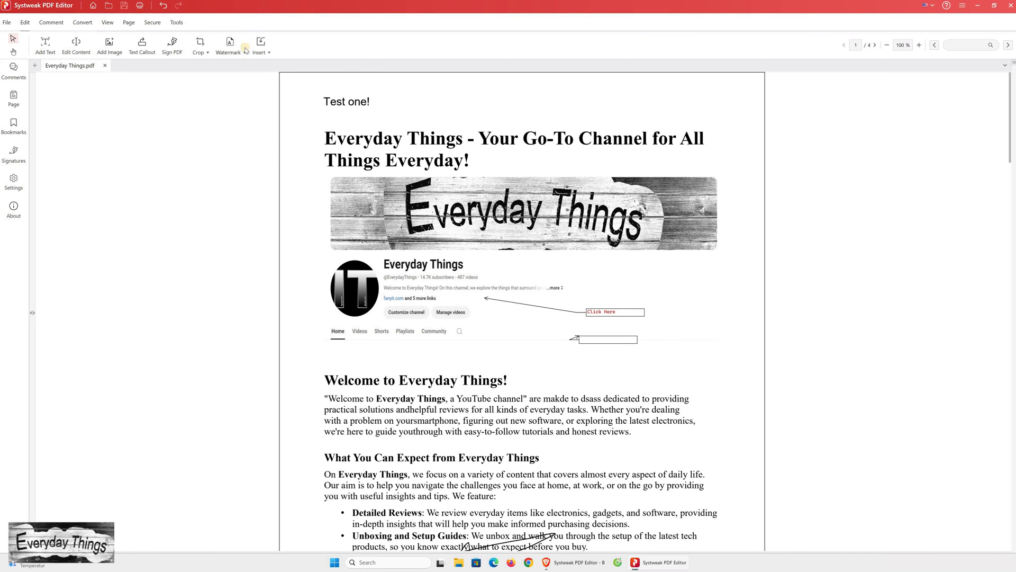
- Add an 'EverydayThings' text watermark at the bottom-left of the pages
{"action": "left_click", "coordinate": [223, 46]}
{"action": "left_click", "coordinate": [244, 64]}
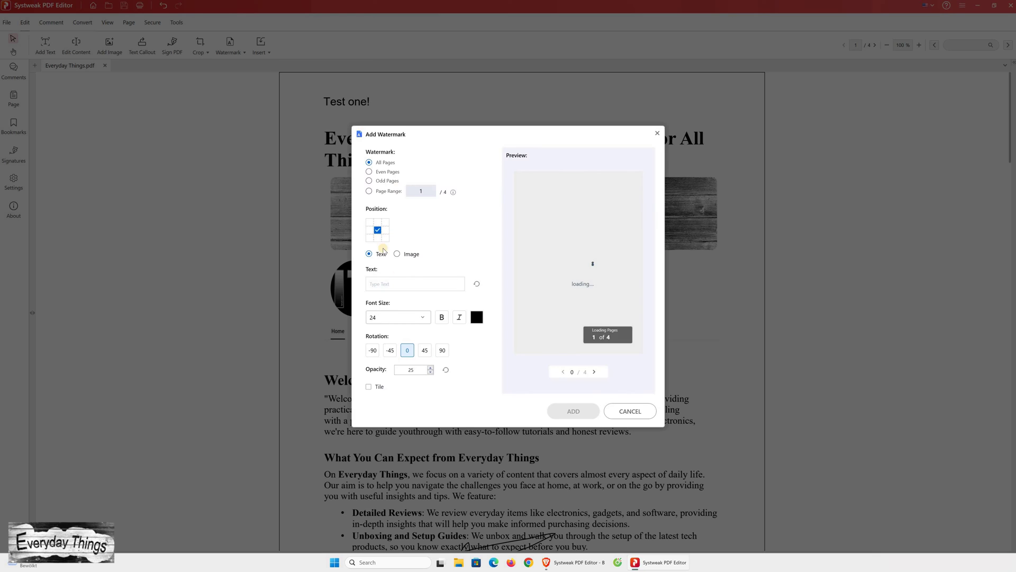
{"action": "left_click", "coordinate": [424, 274]}
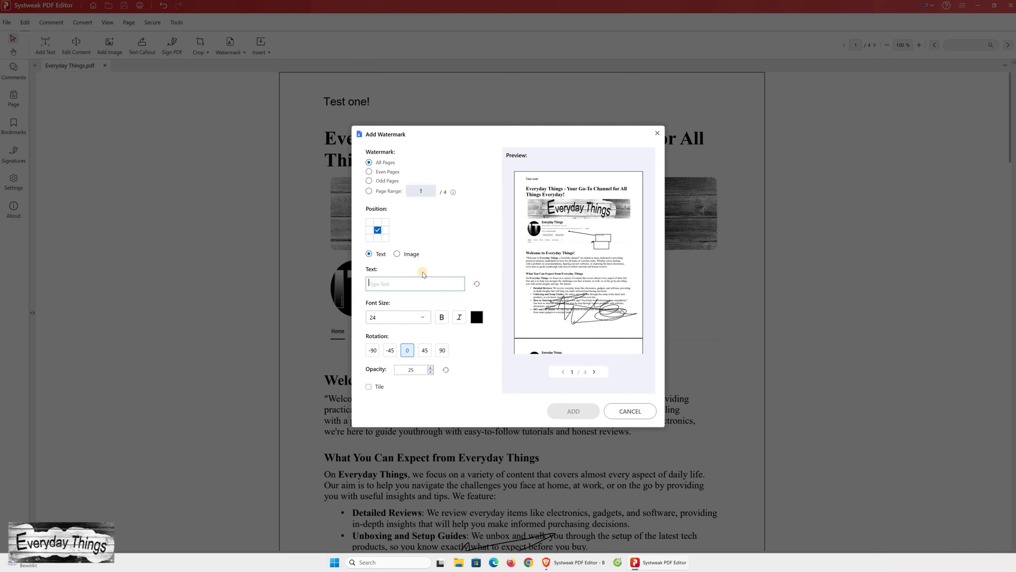
{"action": "type", "text": "EverydayT"}
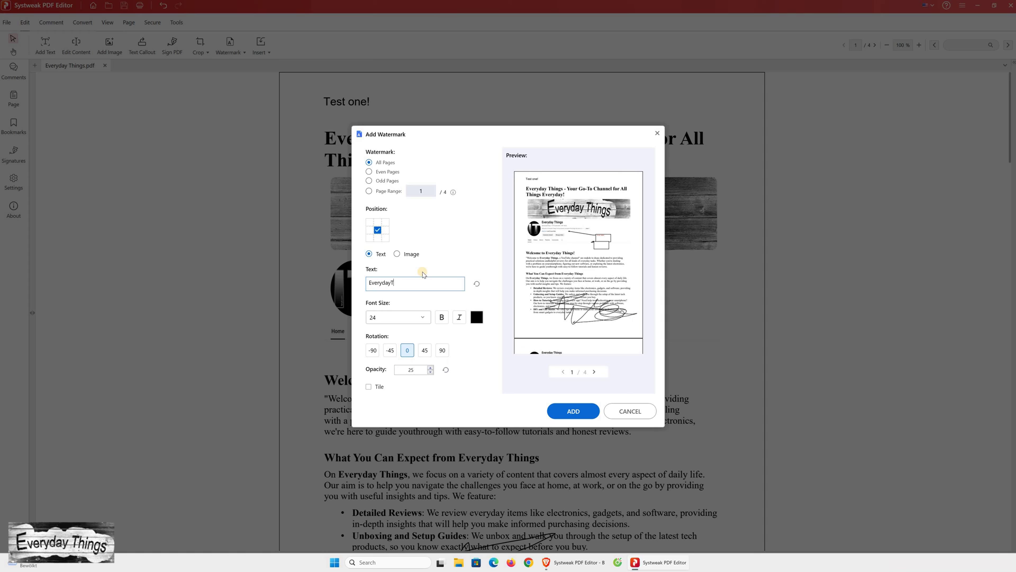
{"action": "type", "text": "hings"}
{"action": "left_click", "coordinate": [367, 241]}
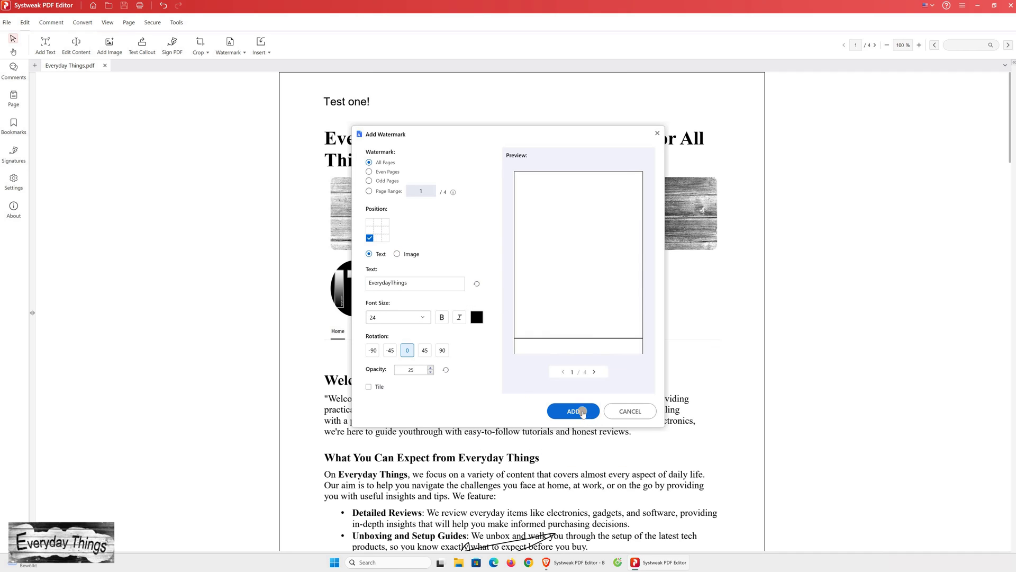
{"action": "left_click", "coordinate": [579, 410]}
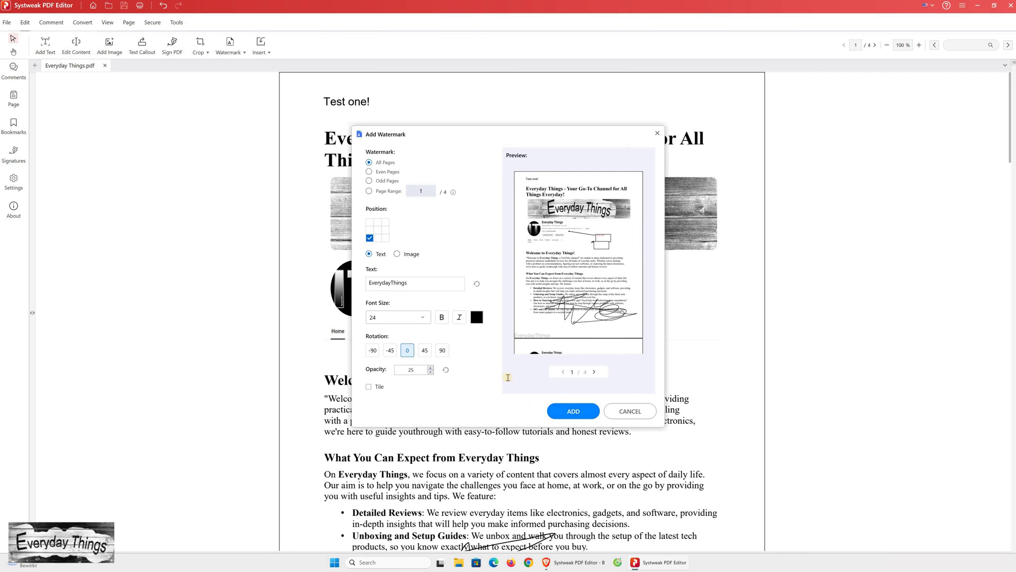
- Check the watermark on every page, then open and close the page-number options
{"action": "scroll", "coordinate": [446, 439], "scroll_direction": "down", "scroll_amount": 3}
{"action": "scroll", "coordinate": [446, 439], "scroll_direction": "down", "scroll_amount": 5}
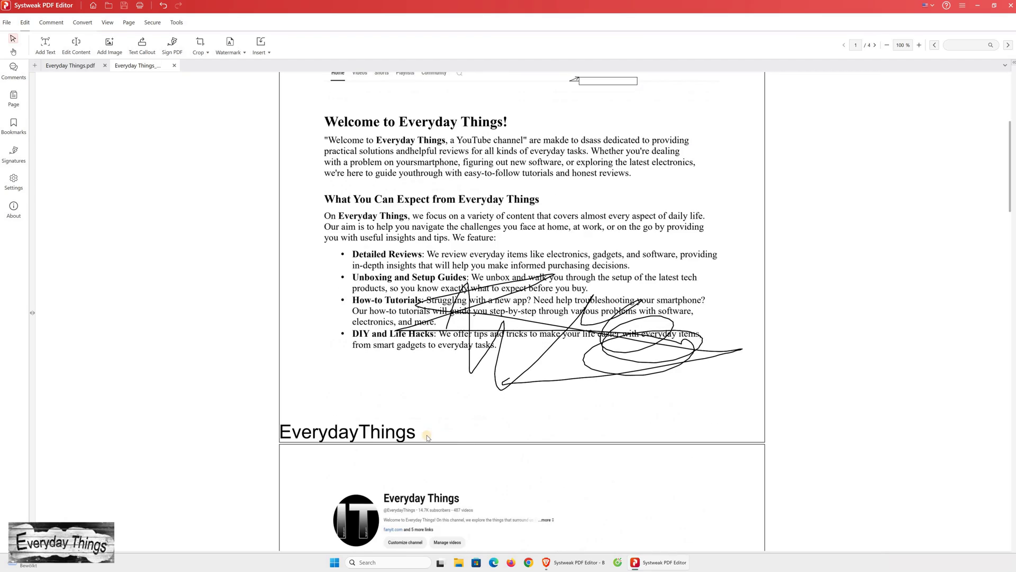
{"action": "scroll", "coordinate": [406, 362], "scroll_direction": "down", "scroll_amount": 20}
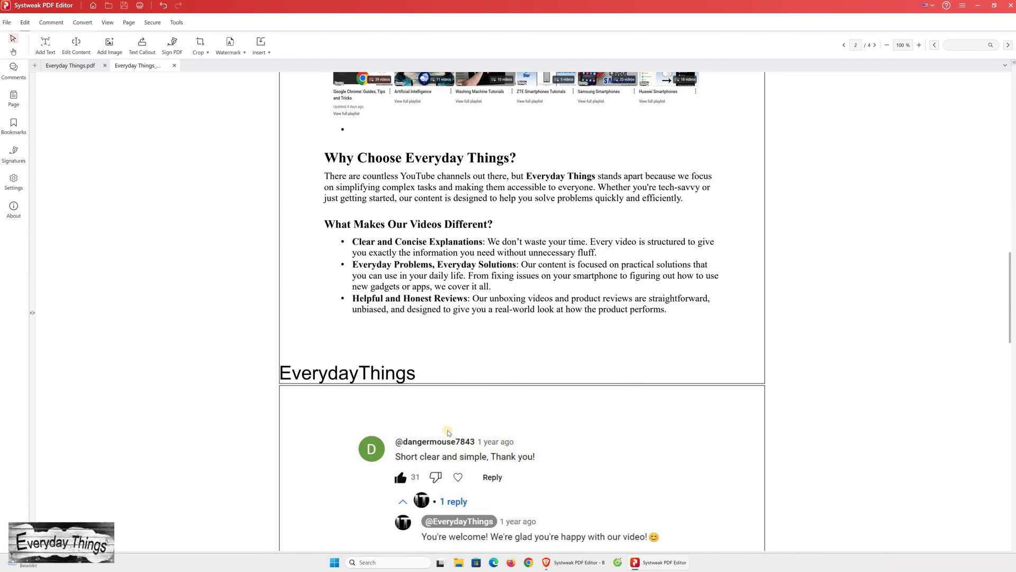
{"action": "scroll", "coordinate": [448, 432], "scroll_direction": "down", "scroll_amount": 13}
{"action": "scroll", "coordinate": [322, 316], "scroll_direction": "up", "scroll_amount": 7}
{"action": "key", "text": "Home"}
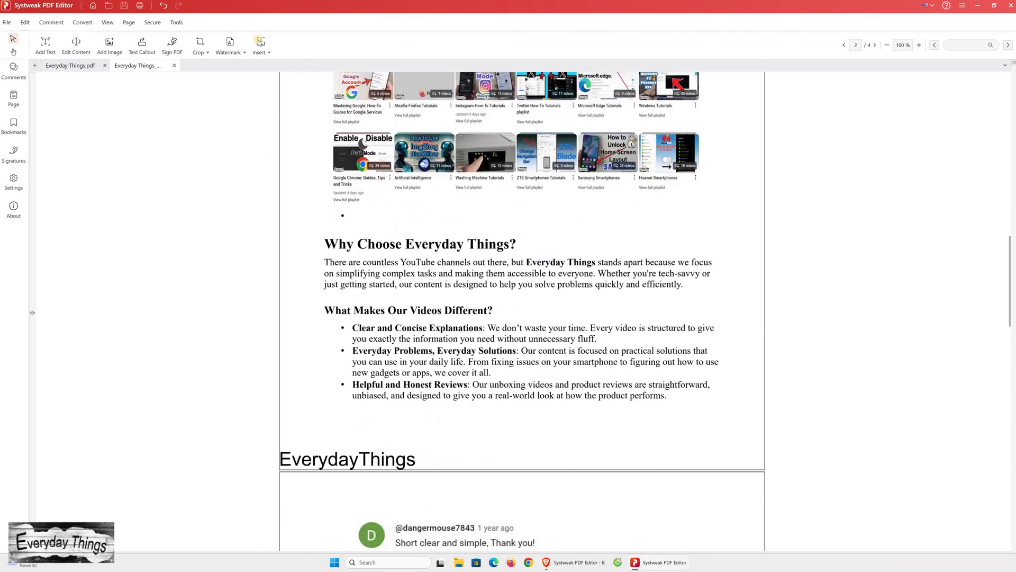
{"action": "left_click", "coordinate": [261, 46]}
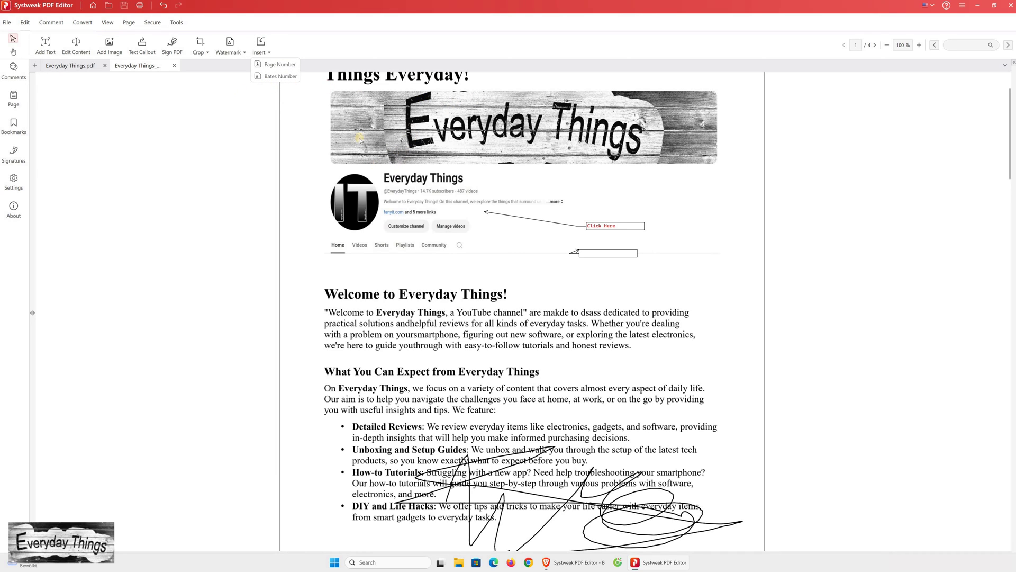
{"action": "left_click", "coordinate": [13, 69]}
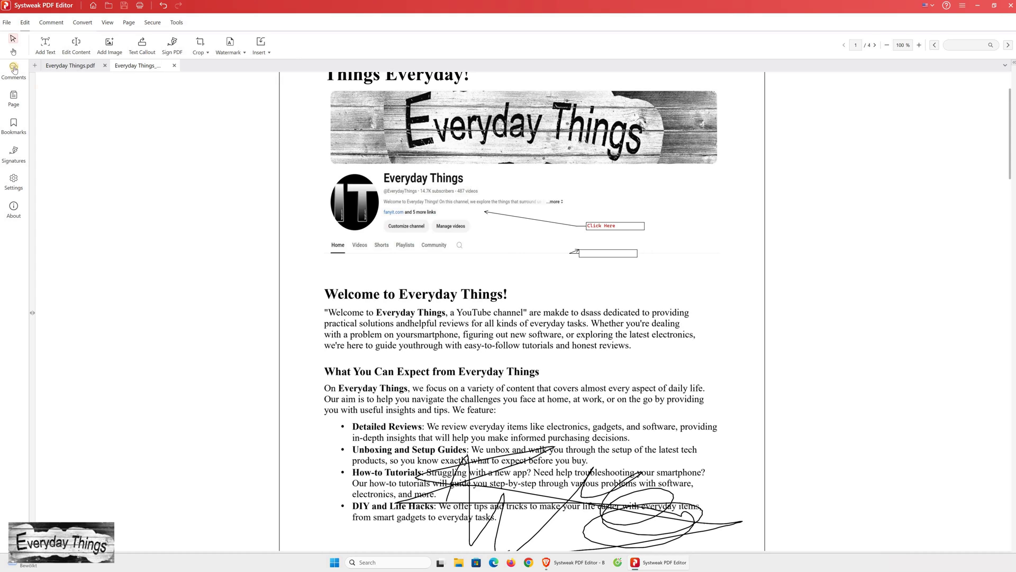
- Highlight 'What You Can Expect from Everyday Things' in red and 'Welcome to Everyday Things!' in blue
{"action": "left_click", "coordinate": [63, 26]}
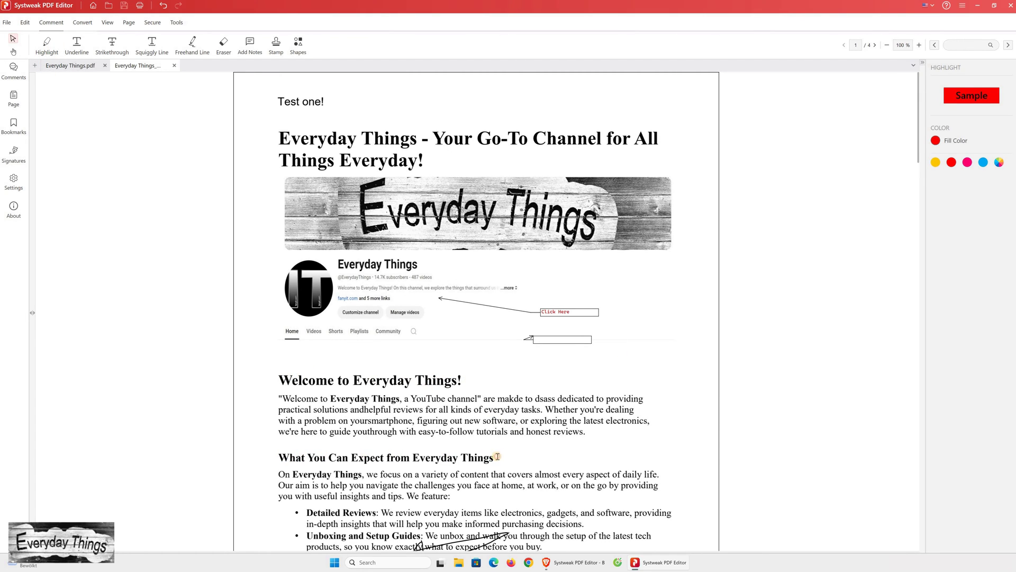
{"action": "left_click_drag", "start_coordinate": [279, 457], "coordinate": [491, 459]}
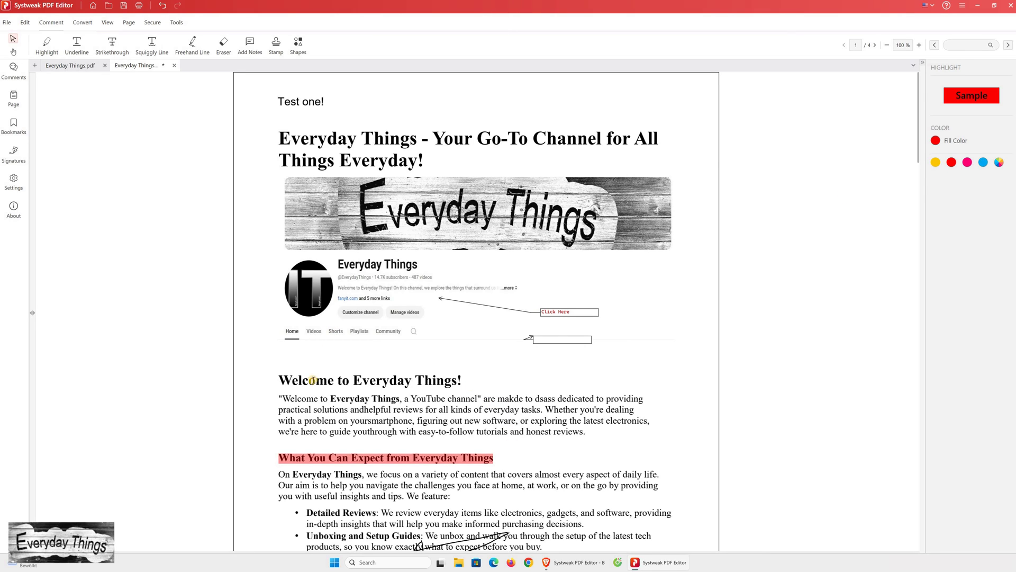
{"action": "triple_click", "coordinate": [456, 381]}
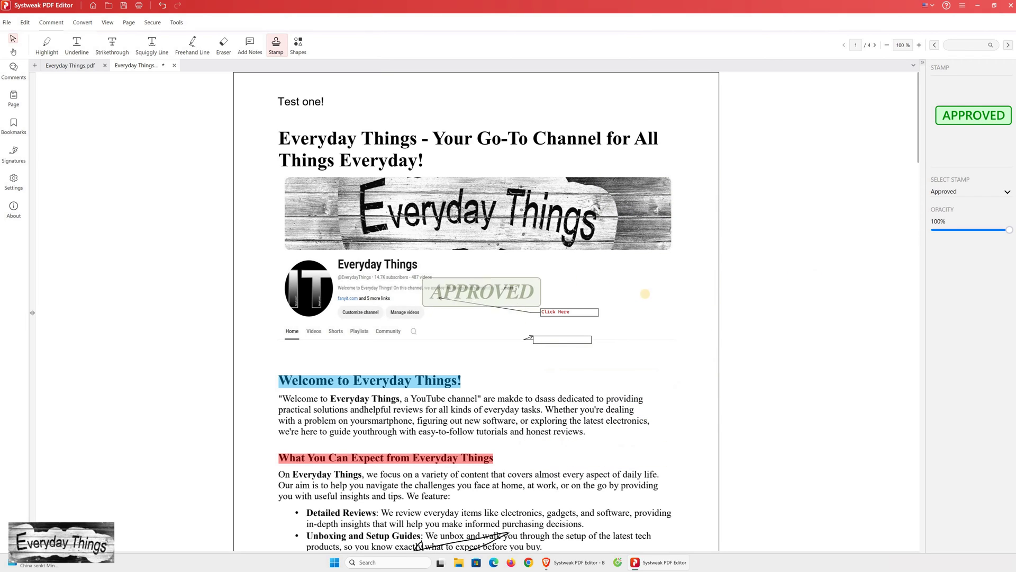
- Stamp APPROVED beside the channel links, then switch to the Sold stamp and place it below the header
{"action": "left_click", "coordinate": [644, 293]}
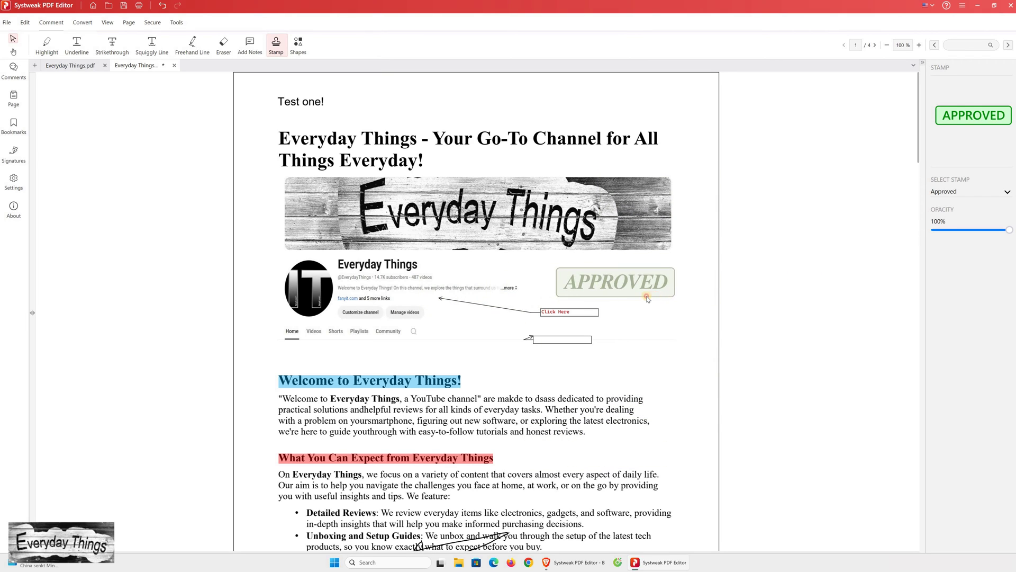
{"action": "left_click", "coordinate": [969, 192]}
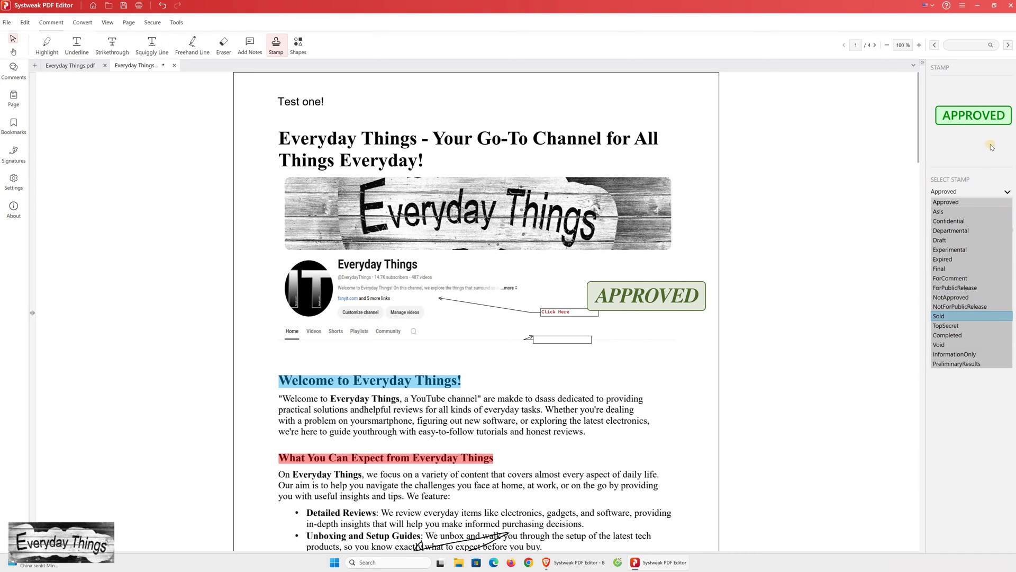
{"action": "key", "text": "Return"}
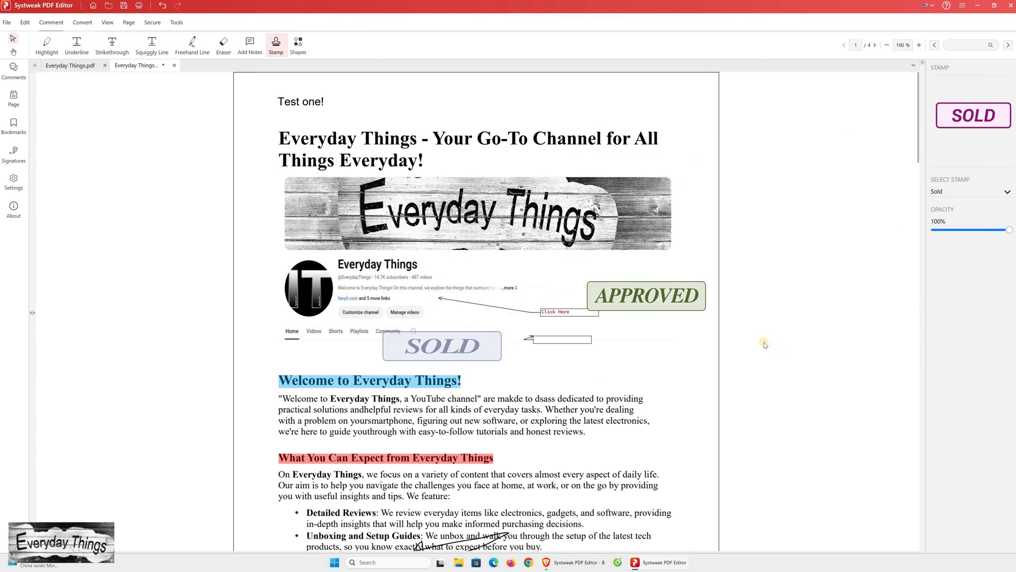
{"action": "left_click", "coordinate": [412, 339]}
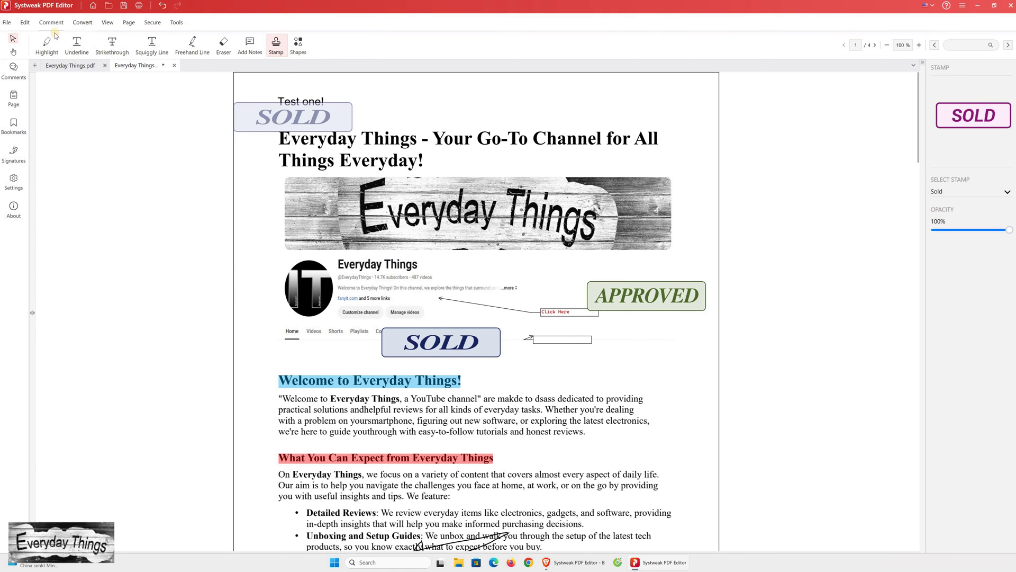
- Browse the Convert to and Convert from format lists, then switch to the View options
{"action": "left_click", "coordinate": [82, 23]}
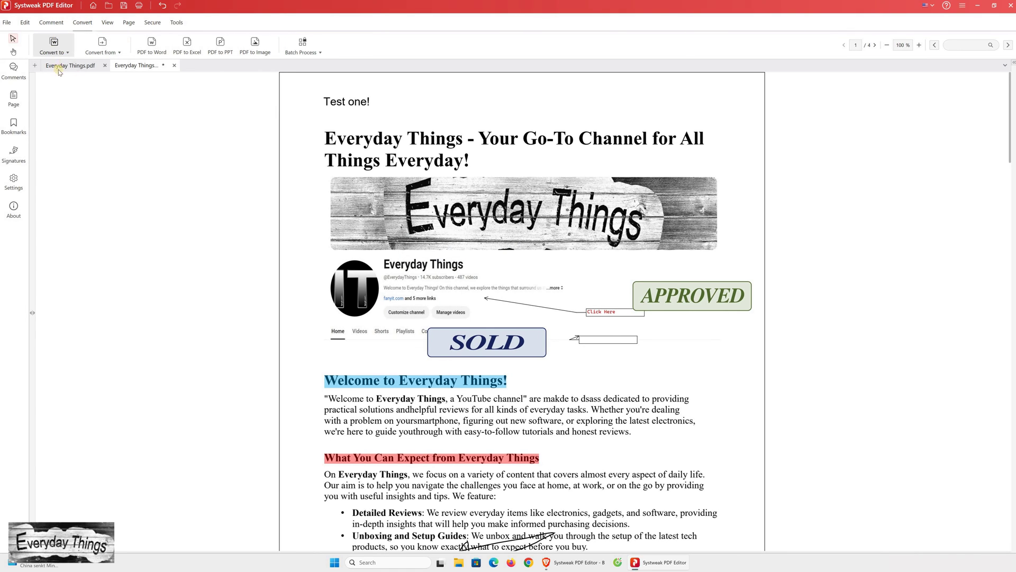
{"action": "left_click", "coordinate": [58, 51]}
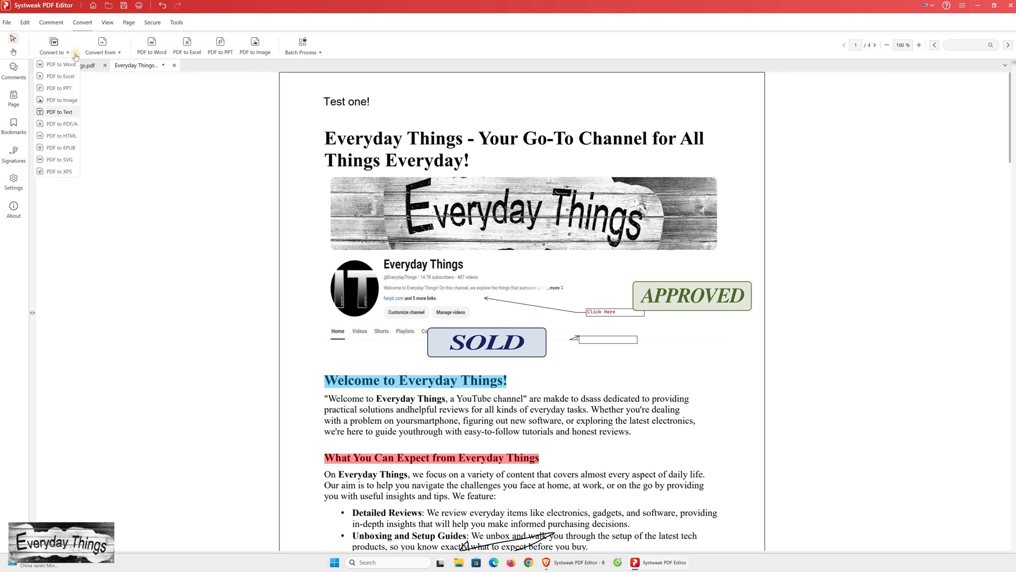
{"action": "left_click", "coordinate": [120, 53]}
{"action": "left_click", "coordinate": [120, 53]}
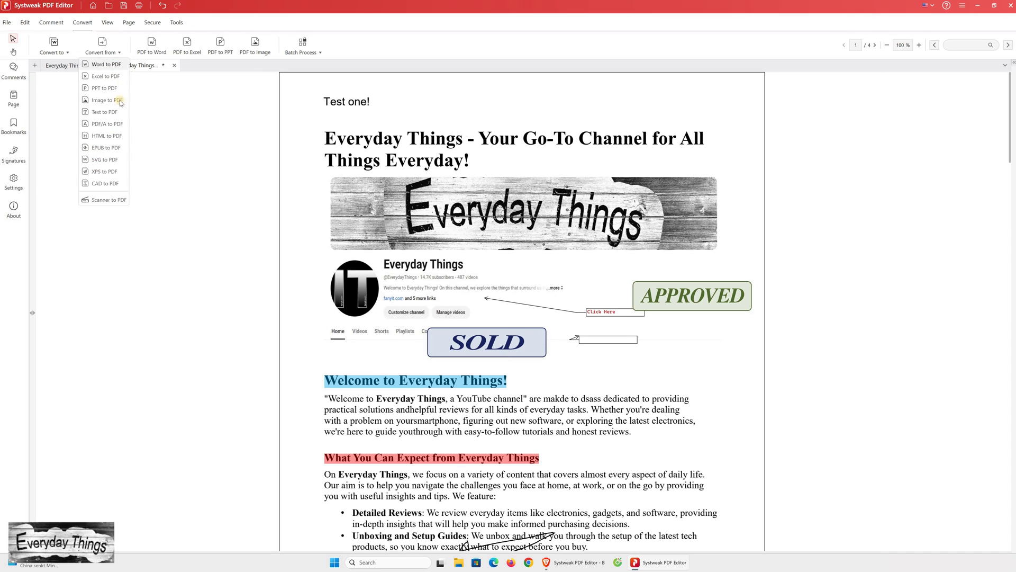
{"action": "left_click", "coordinate": [104, 33]}
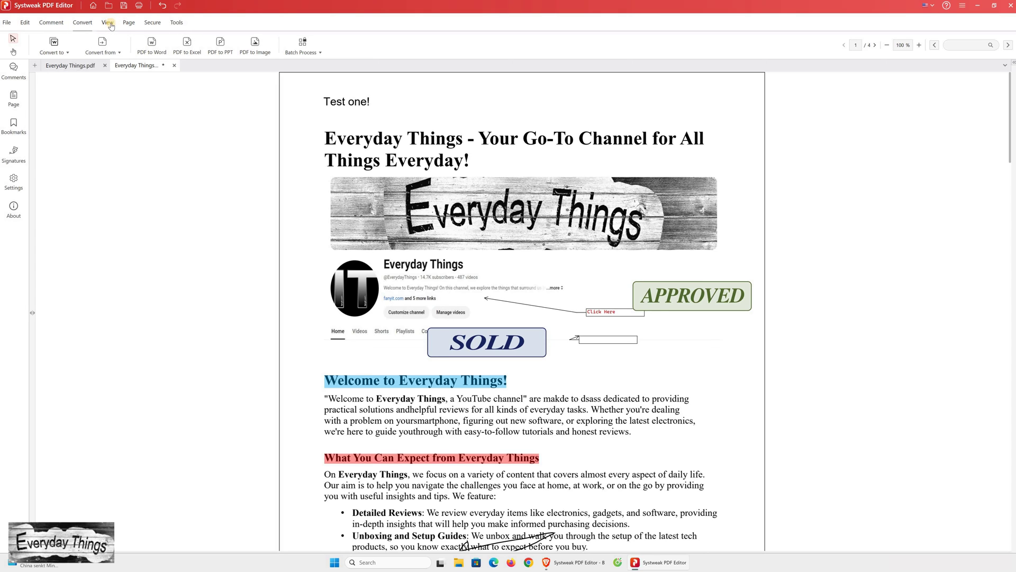
{"action": "left_click", "coordinate": [135, 24]}
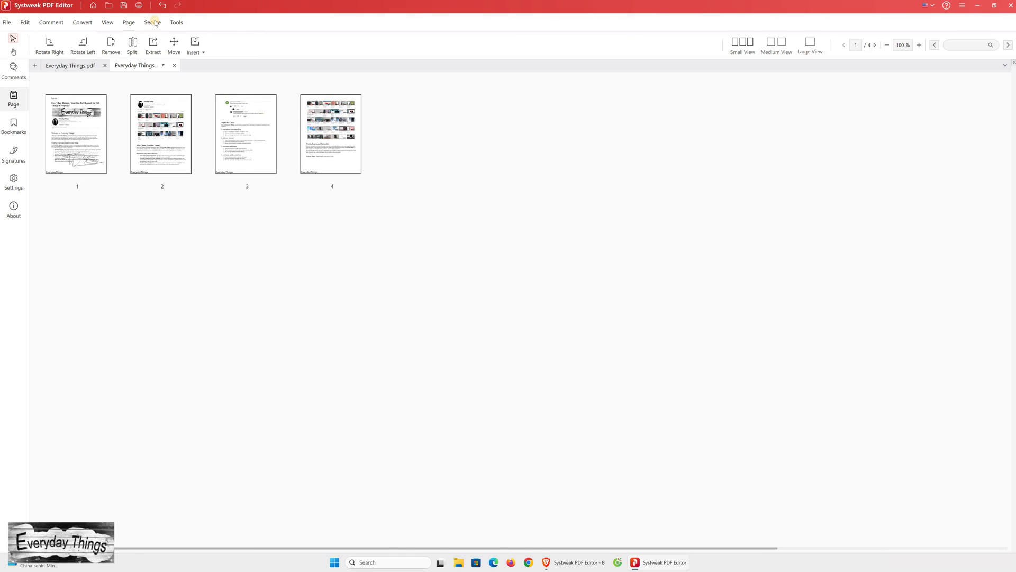
{"action": "left_click", "coordinate": [151, 23]}
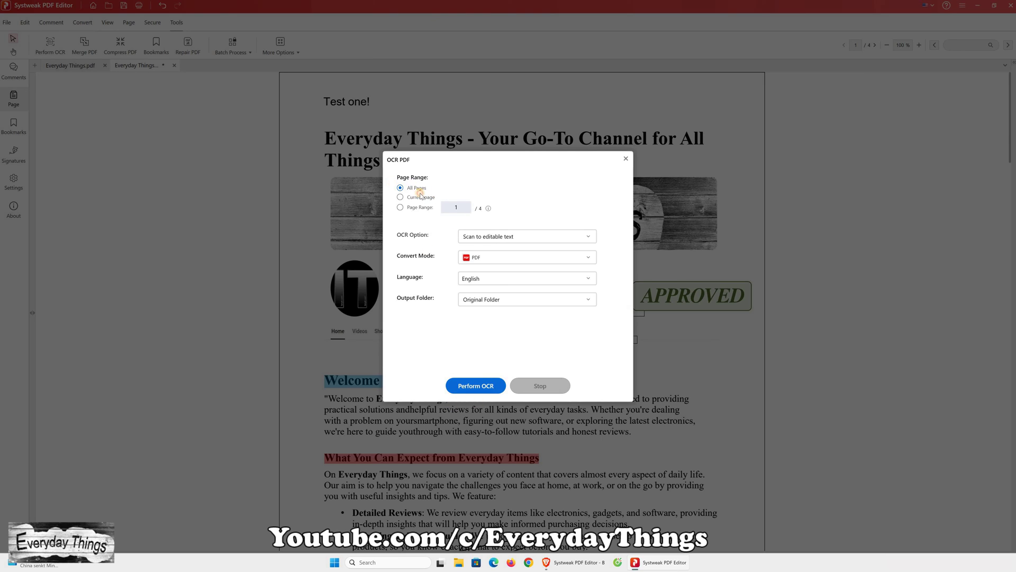
{"action": "left_click", "coordinate": [422, 207]}
{"action": "left_click", "coordinate": [626, 159]}
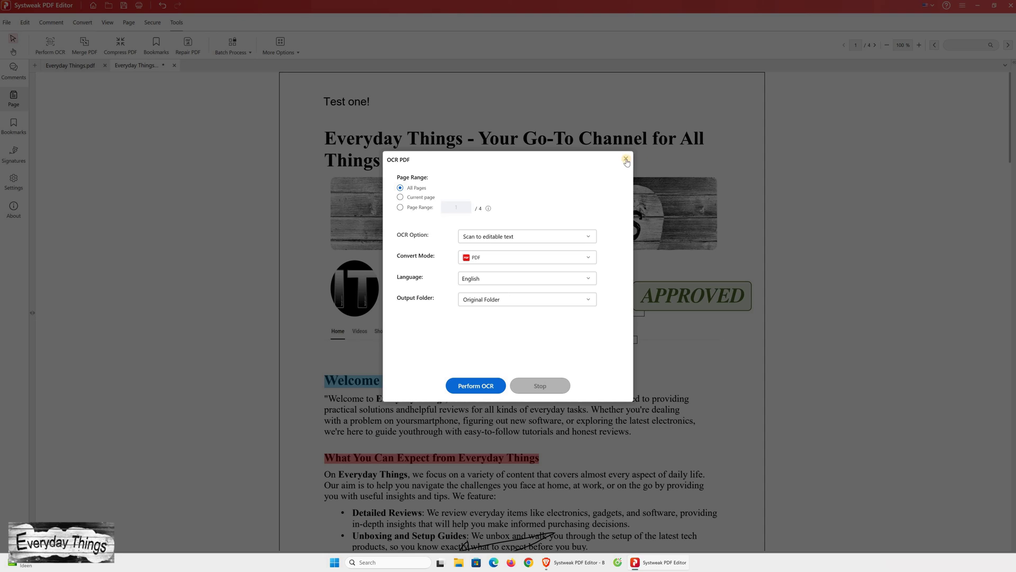
{"action": "key", "text": "Escape"}
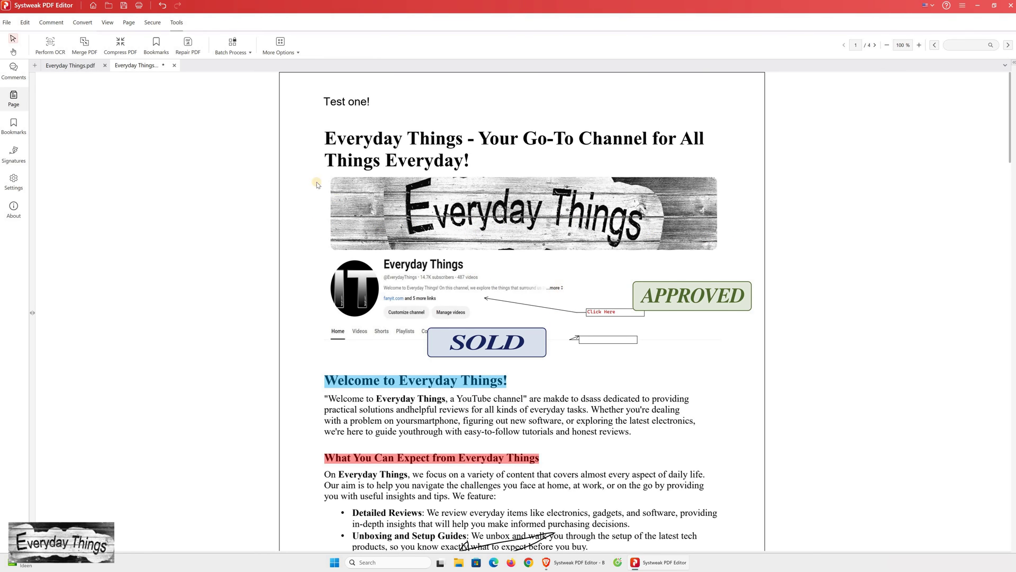
- Merge Everyday Things and Everyday Things 1 into one PDF with Merge PDF
{"action": "scroll", "coordinate": [483, 237], "scroll_direction": "down", "scroll_amount": 2}
{"action": "scroll", "coordinate": [371, 212], "scroll_direction": "up", "scroll_amount": 2}
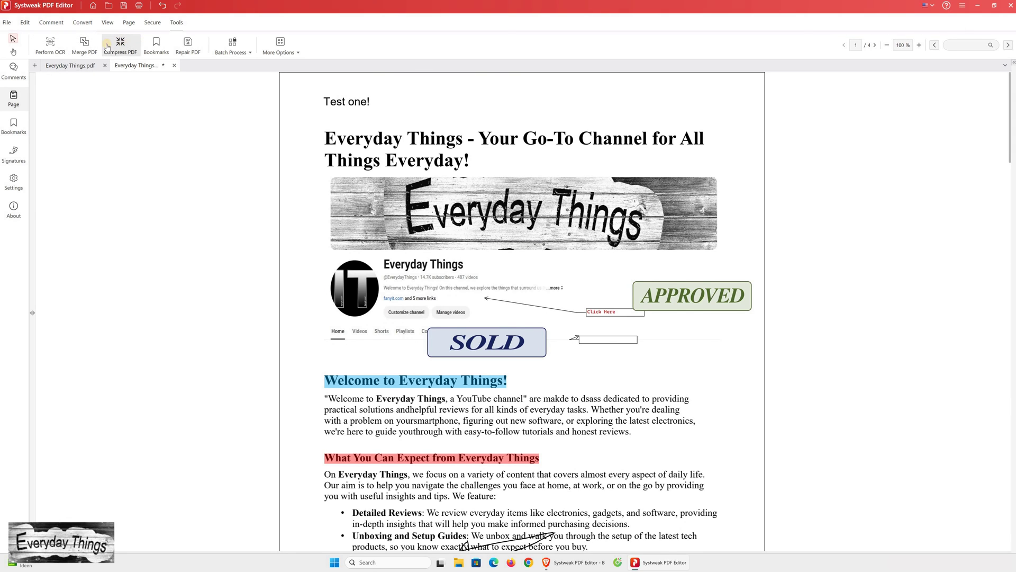
{"action": "left_click", "coordinate": [85, 45]}
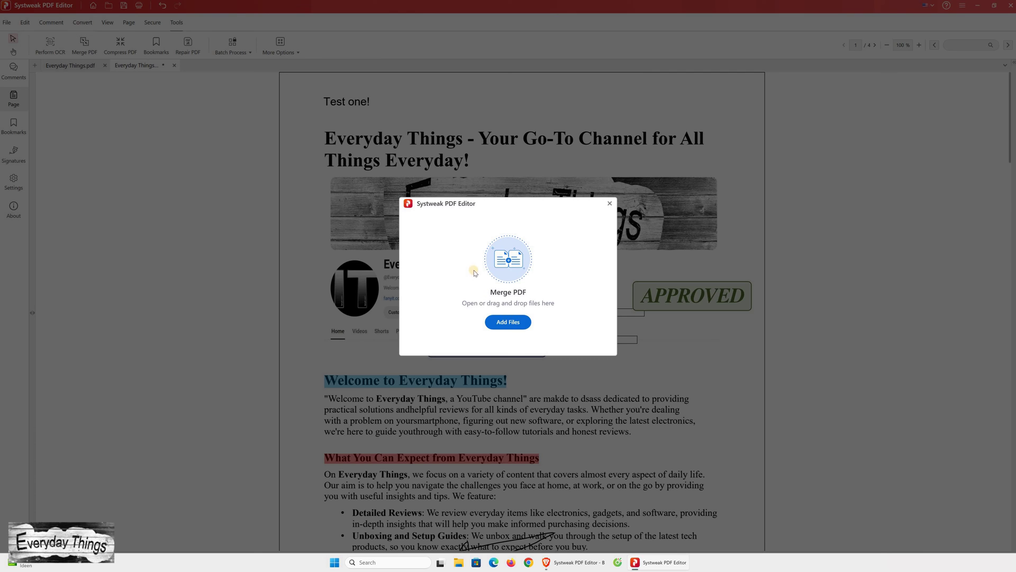
{"action": "left_click", "coordinate": [502, 266]}
{"action": "left_click", "coordinate": [498, 271]}
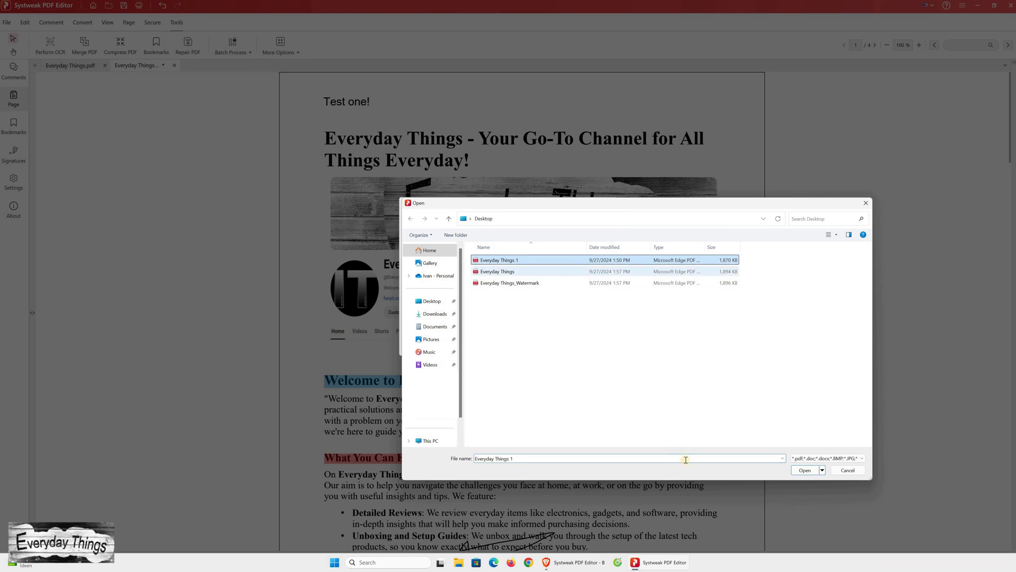
{"action": "left_click", "coordinate": [498, 260], "text": "ctrl"}
{"action": "left_click", "coordinate": [795, 469]}
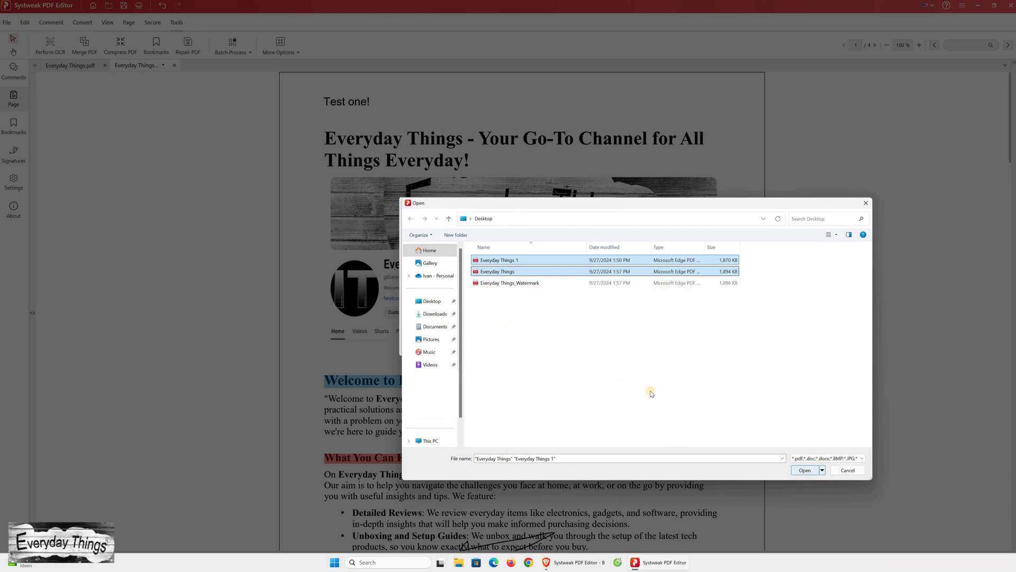
{"action": "left_click", "coordinate": [623, 356]}
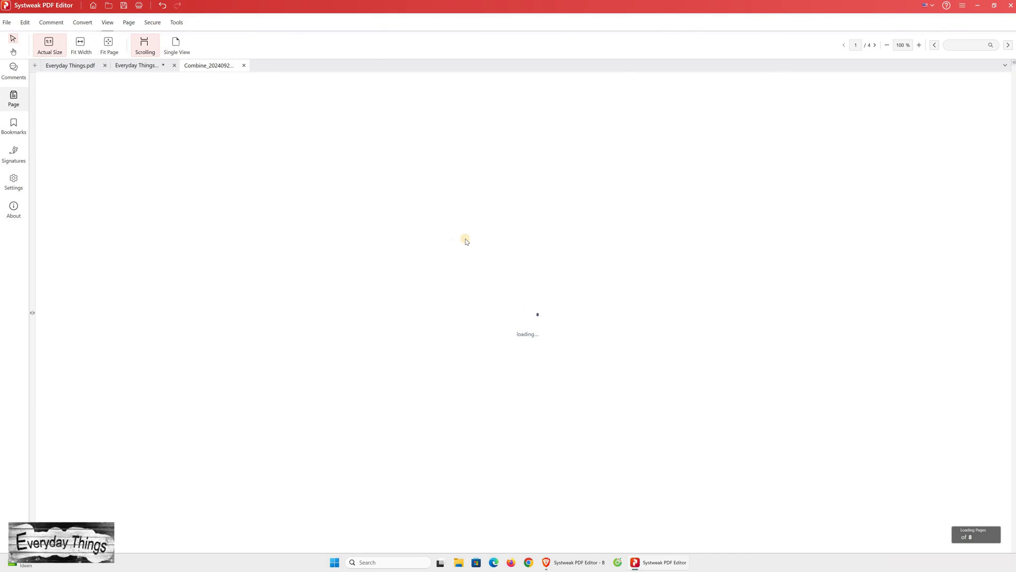
- Scroll through the 8-page merged document and return to its first page
{"action": "scroll", "coordinate": [847, 48], "scroll_direction": "down", "scroll_amount": 8}
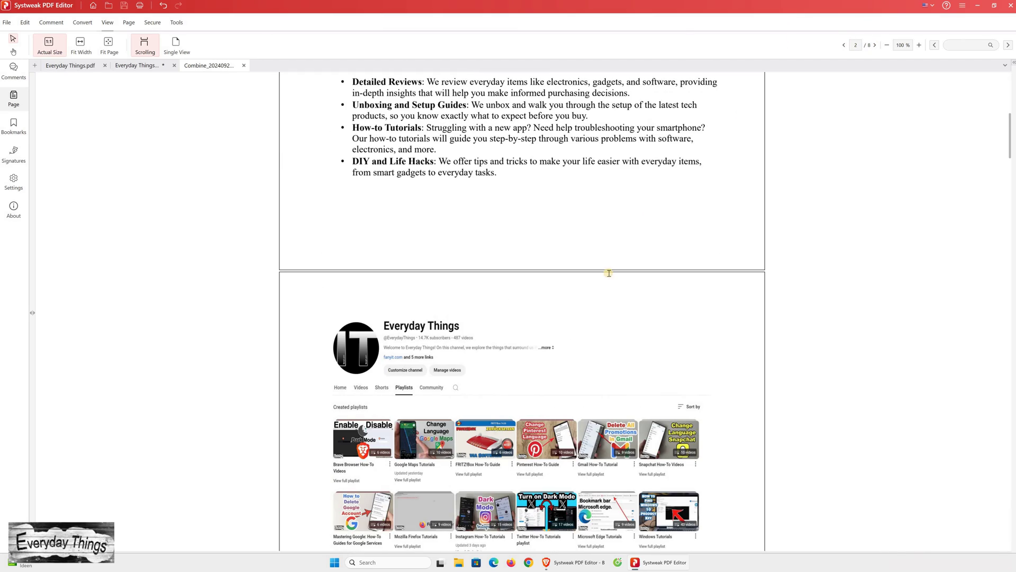
{"action": "scroll", "coordinate": [621, 286], "scroll_direction": "down", "scroll_amount": 20}
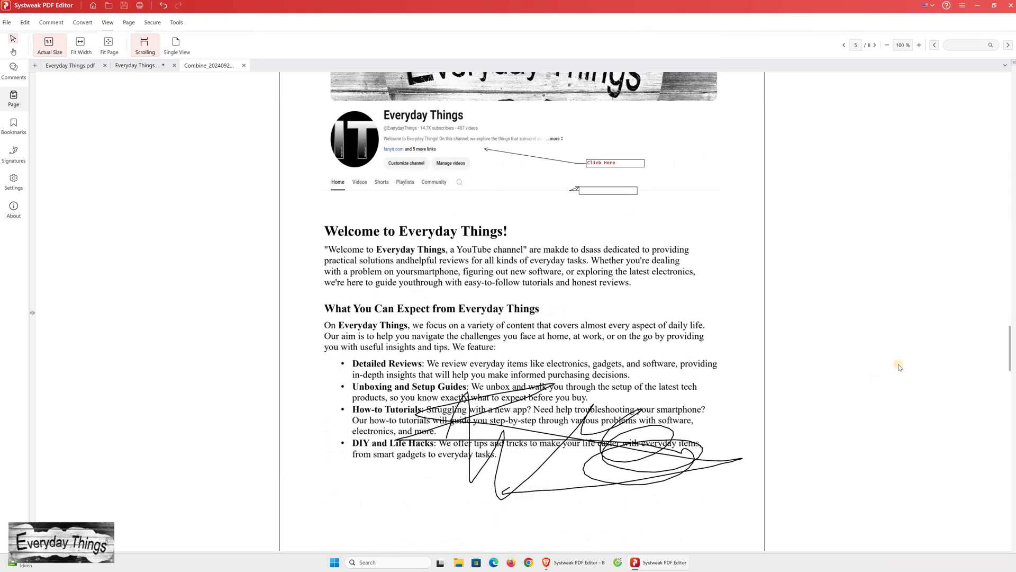
{"action": "scroll", "coordinate": [887, 418], "scroll_direction": "down", "scroll_amount": 20}
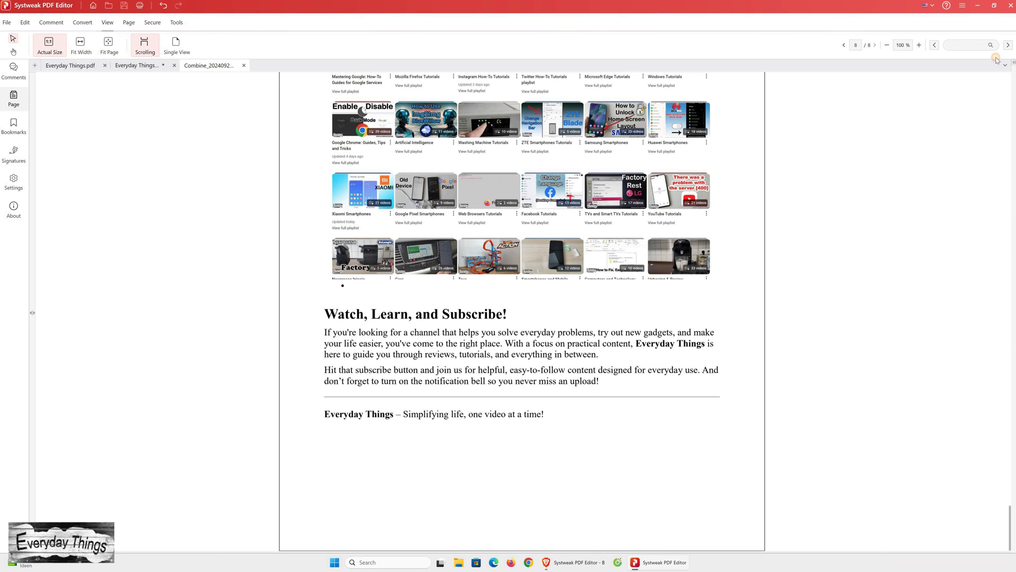
{"action": "key", "text": "ctrl+Home"}
{"action": "left_click", "coordinate": [176, 22]}
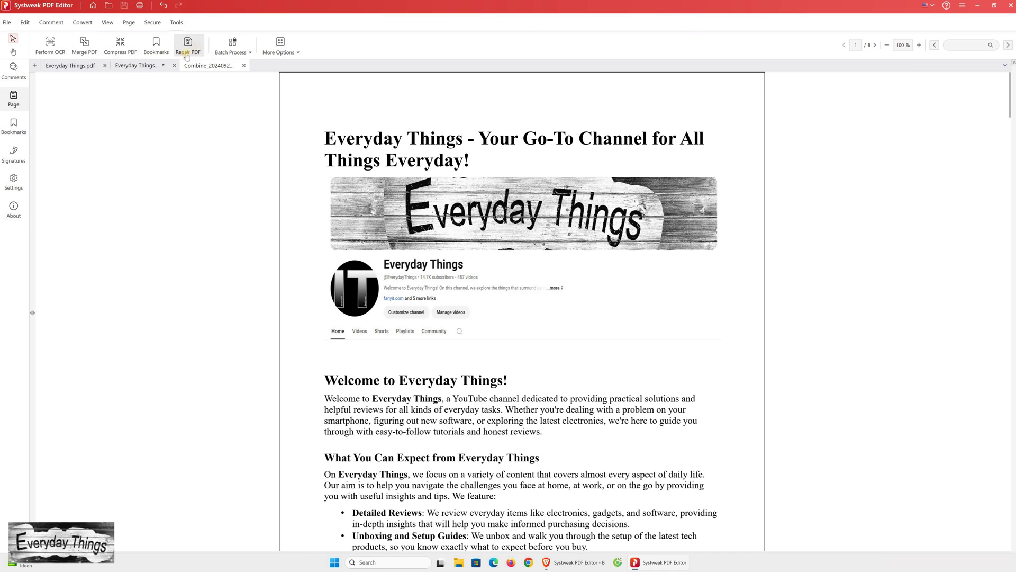
- Compress the combined PDF using High Compression, shrinking it from 3.67 MB to 795 KB
{"action": "left_click", "coordinate": [128, 53]}
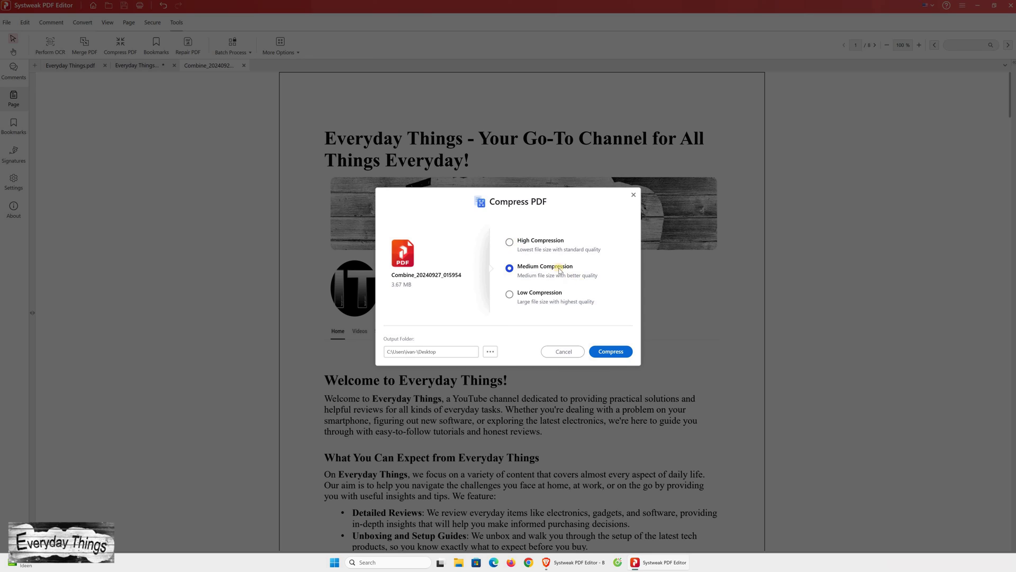
{"action": "left_click", "coordinate": [510, 242]}
{"action": "left_click", "coordinate": [613, 358]}
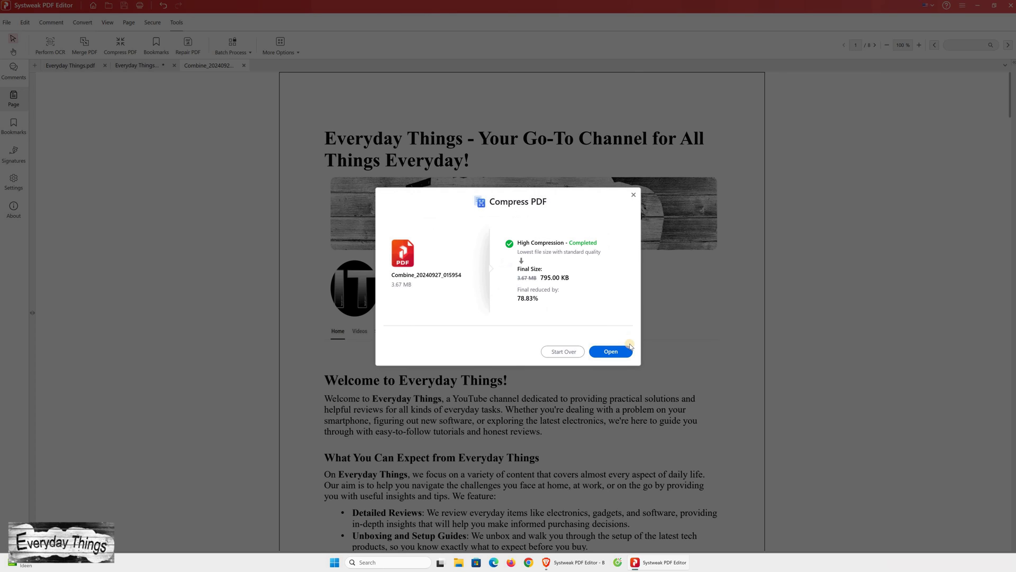
- Open the compressed PDF in a new tab and scroll through its pages
{"action": "left_click", "coordinate": [627, 354]}
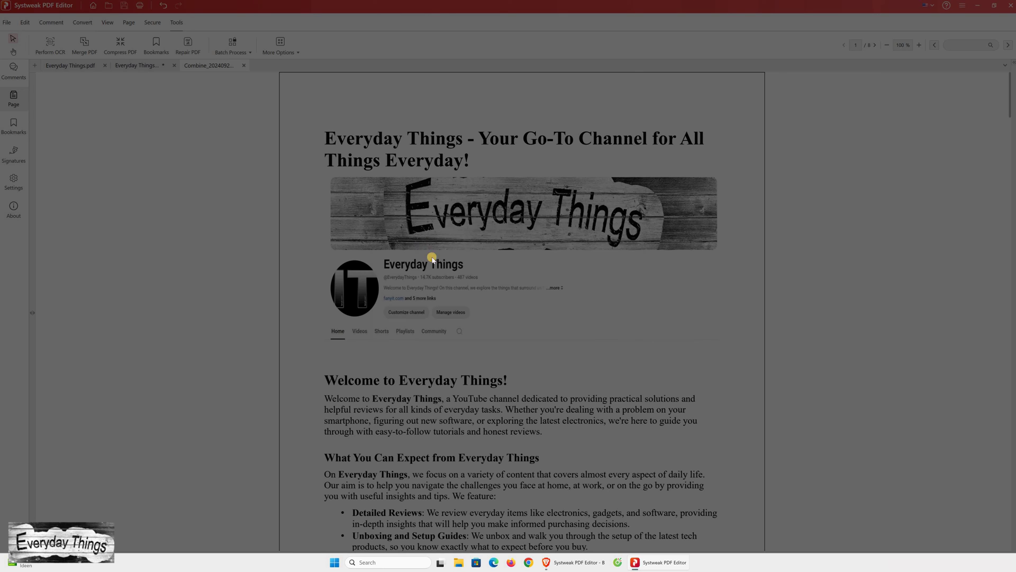
{"action": "scroll", "coordinate": [565, 310], "scroll_direction": "down", "scroll_amount": 3}
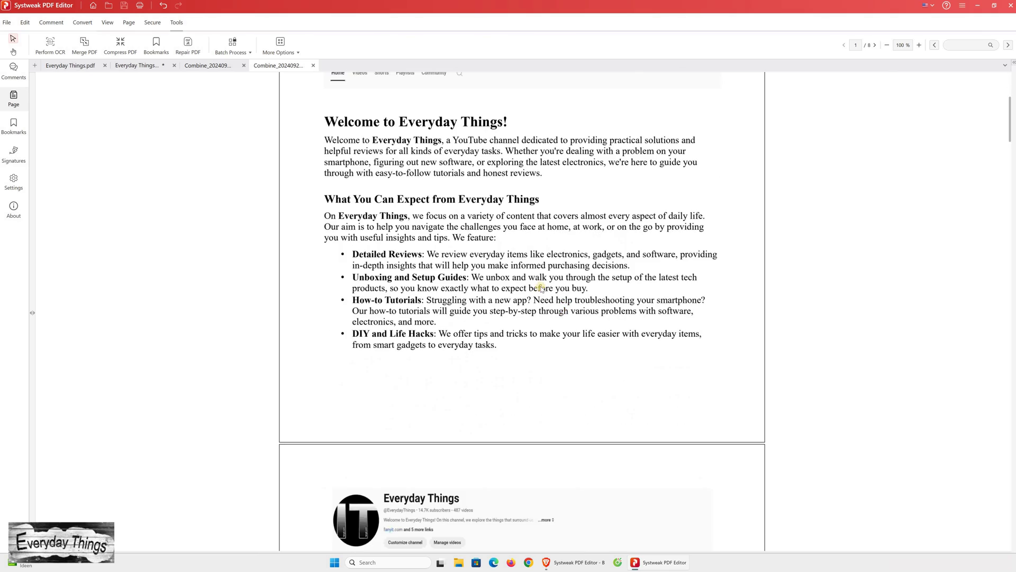
{"action": "scroll", "coordinate": [494, 264], "scroll_direction": "up", "scroll_amount": 4}
{"action": "scroll", "coordinate": [493, 286], "scroll_direction": "down", "scroll_amount": 20}
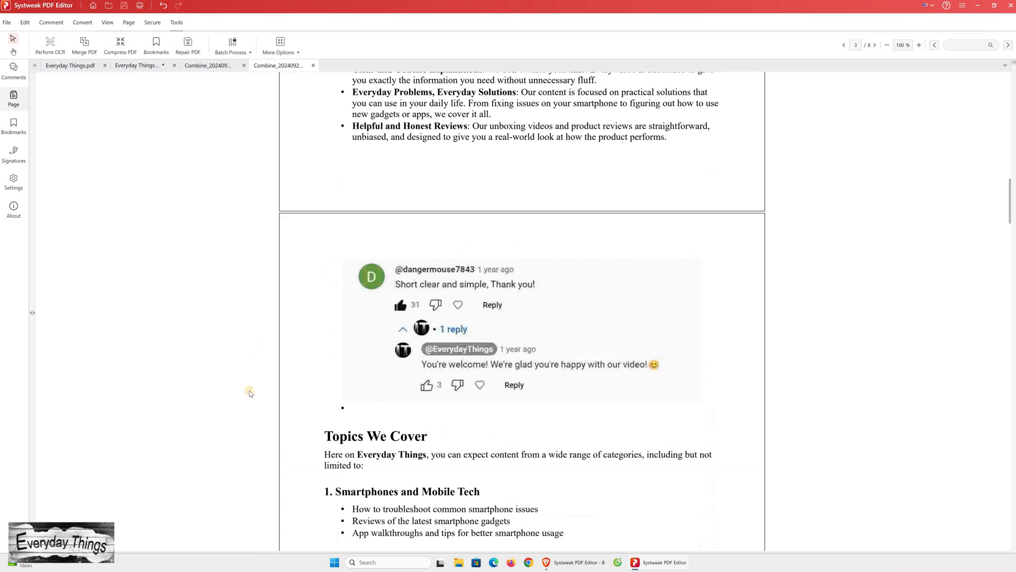
{"action": "scroll", "coordinate": [306, 249], "scroll_direction": "up", "scroll_amount": 20}
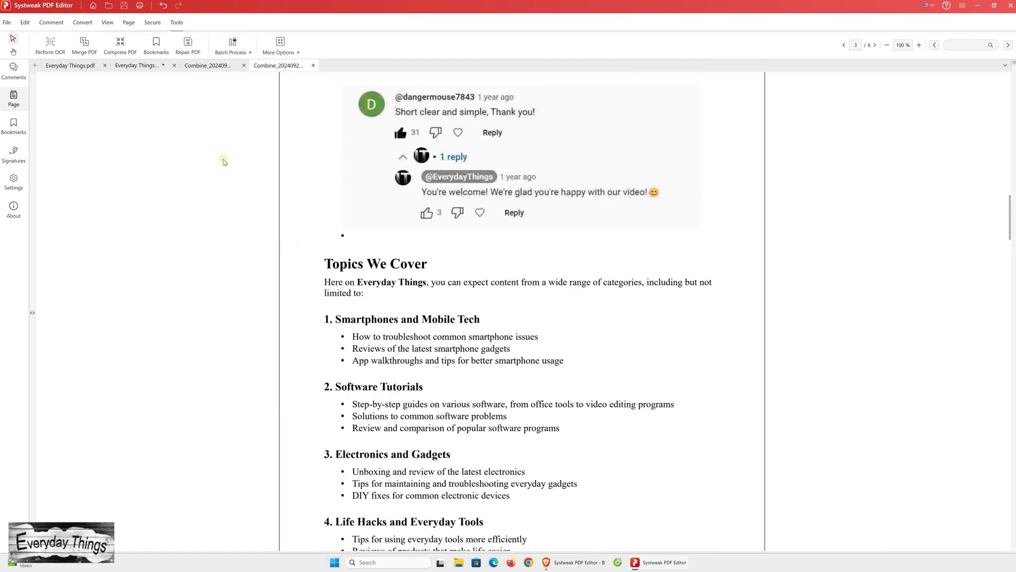
- Protect the annotated Everyday Things document with a confirmed lock password
{"action": "left_click", "coordinate": [137, 65]}
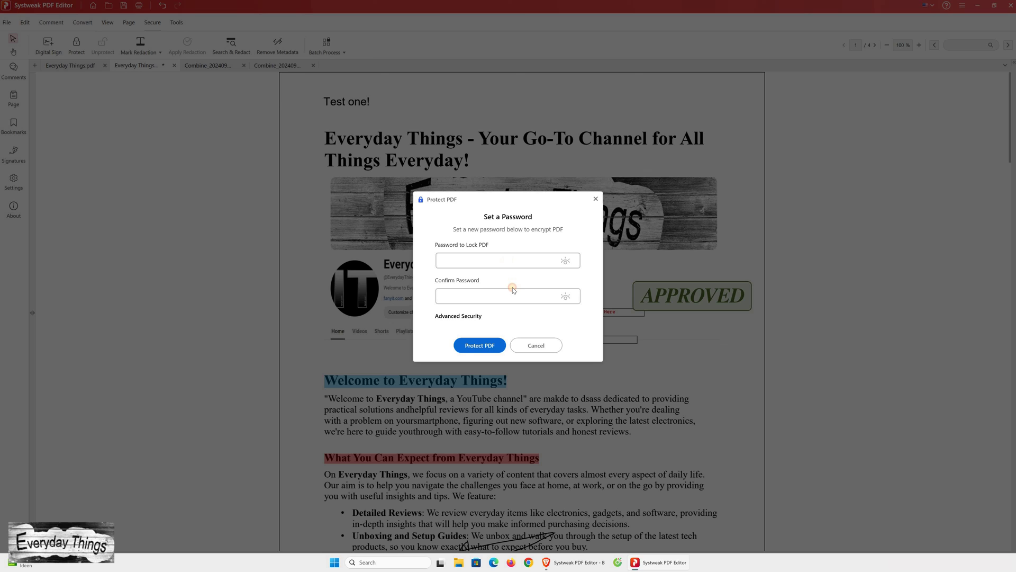
{"action": "left_click", "coordinate": [533, 295]}
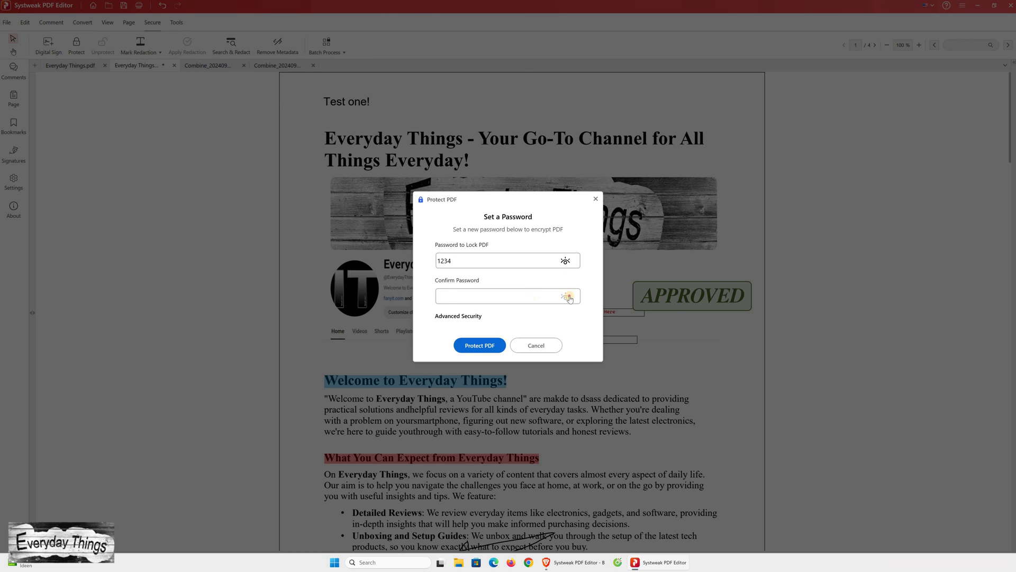
{"action": "type", "text": "1234"}
{"action": "left_click", "coordinate": [480, 345]}
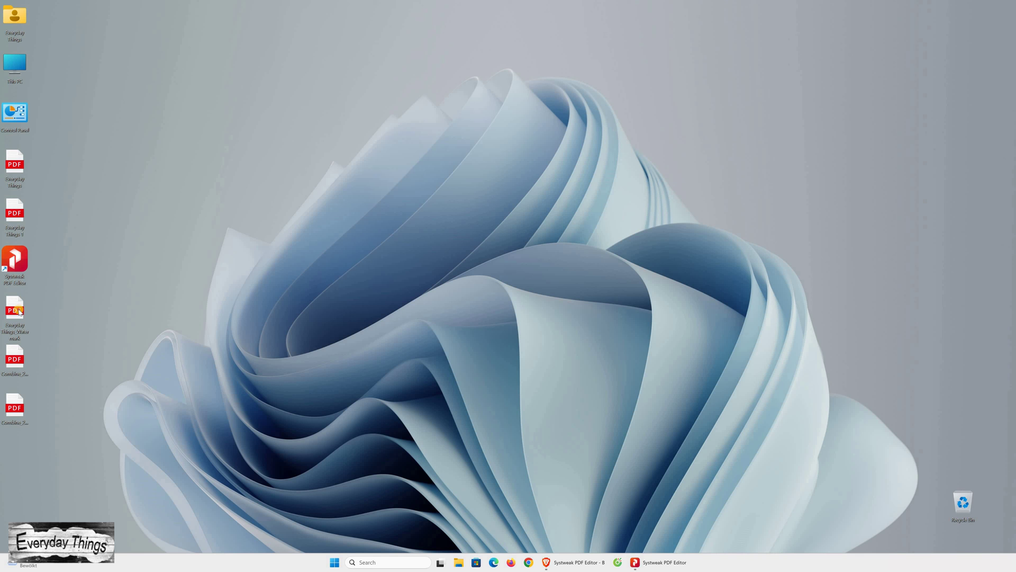
- Unlock Everyday Things_Watermark.pdf in Edge with its password, maximize, and scroll its 4 pages
{"action": "double_click", "coordinate": [19, 313]}
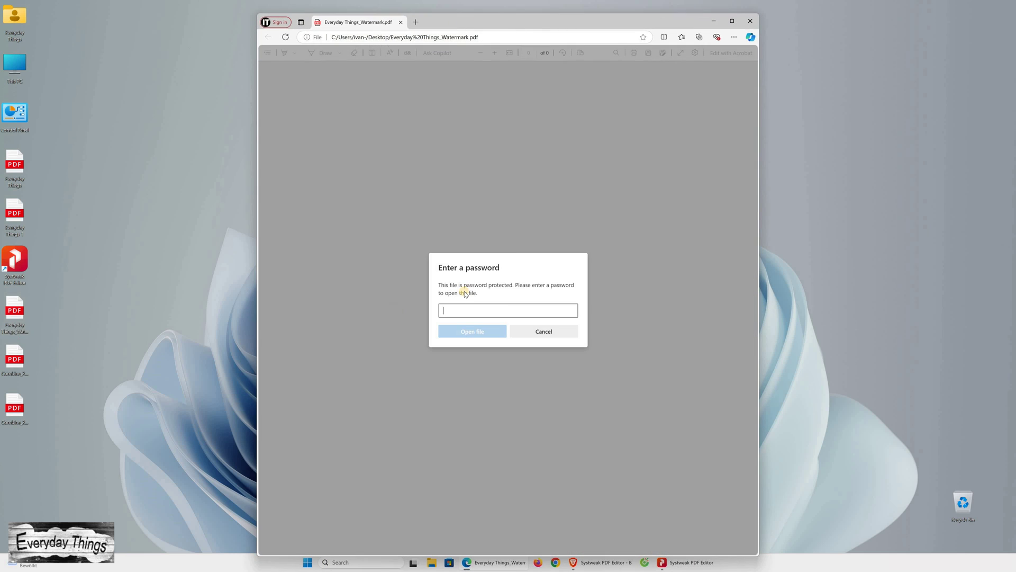
{"action": "type", "text": "123"}
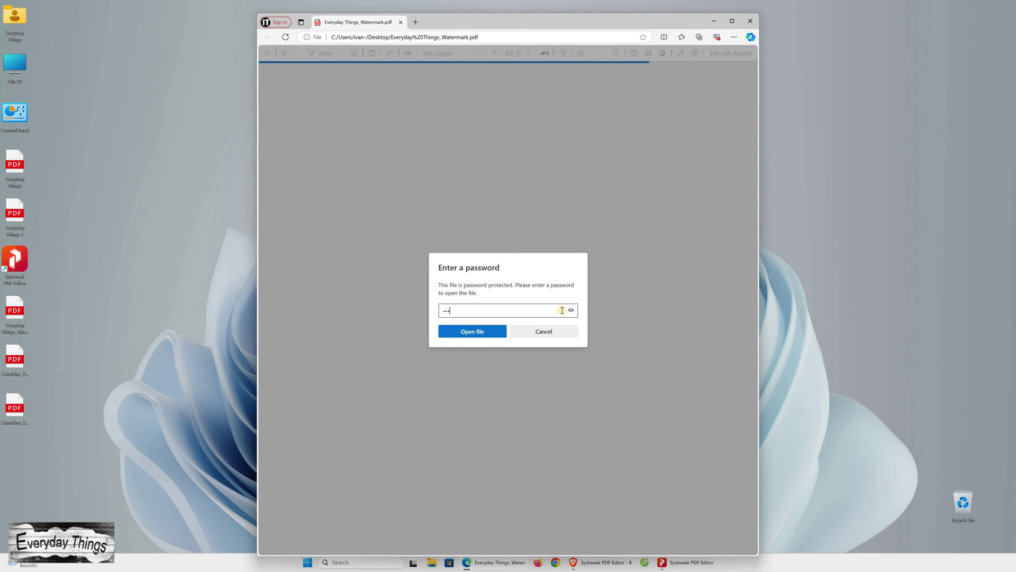
{"action": "type", "text": "4"}
{"action": "left_click", "coordinate": [572, 310]}
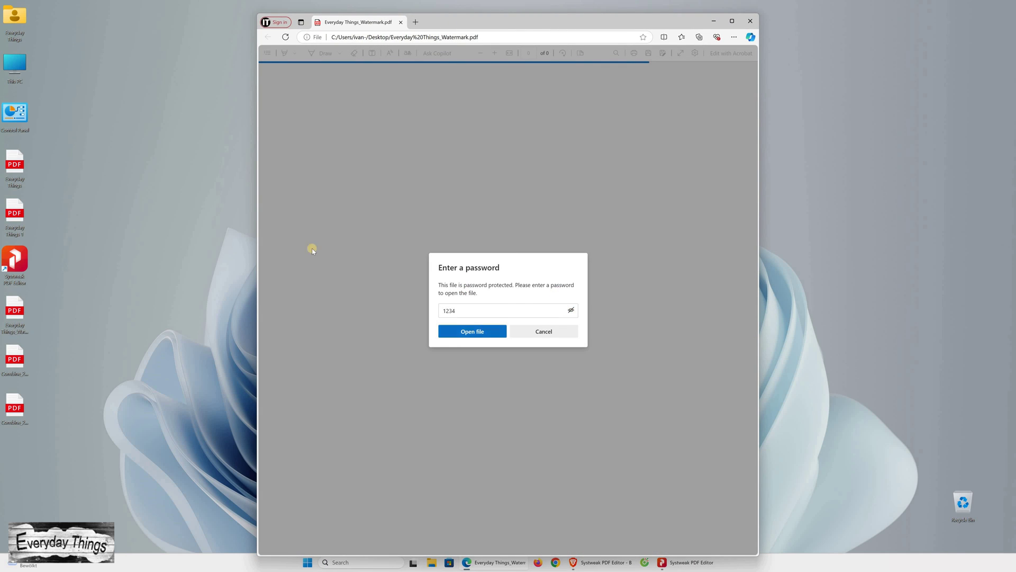
{"action": "key", "text": "Return"}
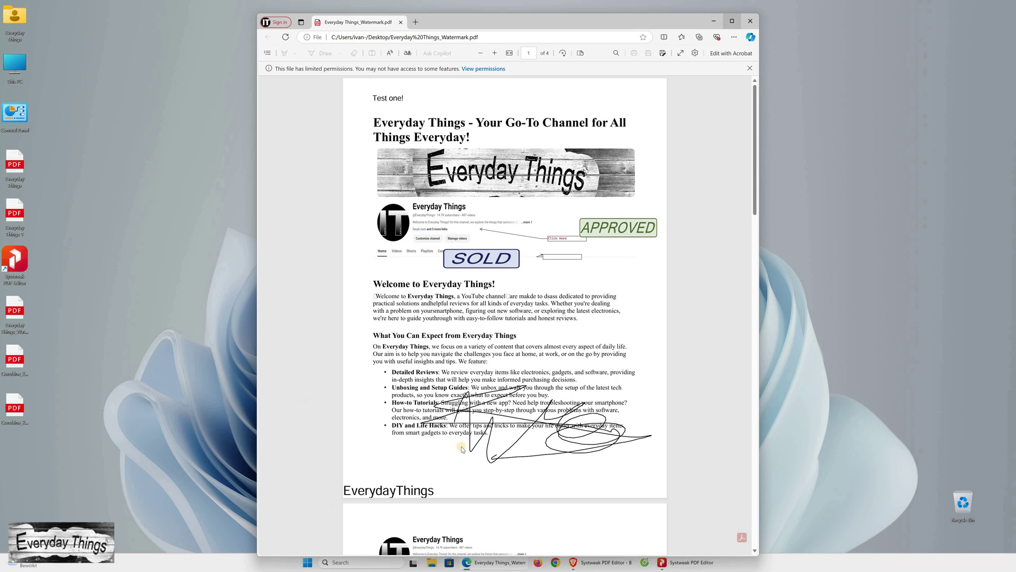
{"action": "left_click", "coordinate": [732, 21]}
{"action": "scroll", "coordinate": [590, 349], "scroll_direction": "down", "scroll_amount": 5}
{"action": "scroll", "coordinate": [590, 350], "scroll_direction": "down", "scroll_amount": 20}
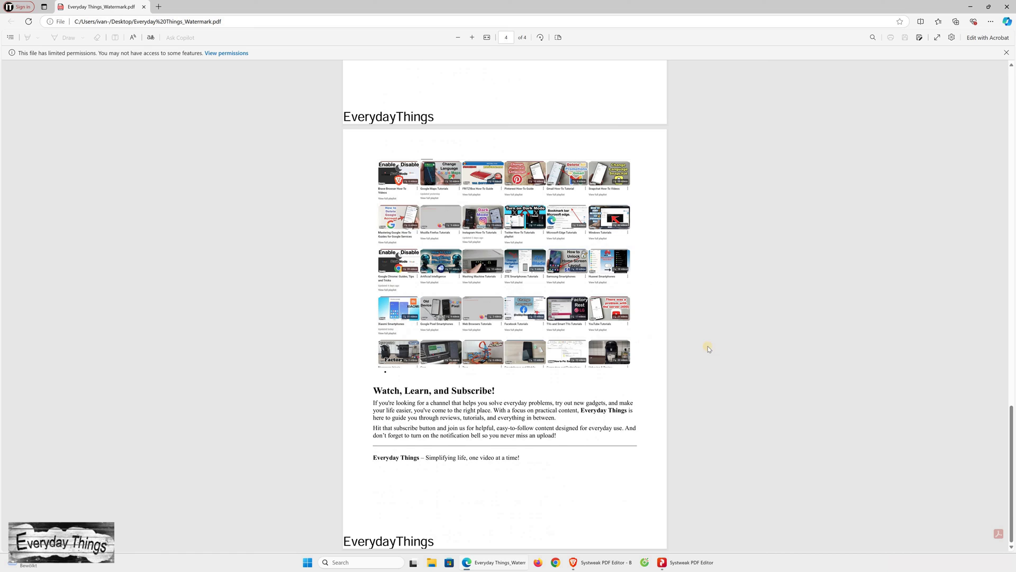
{"action": "scroll", "coordinate": [968, 136], "scroll_direction": "up", "scroll_amount": 20}
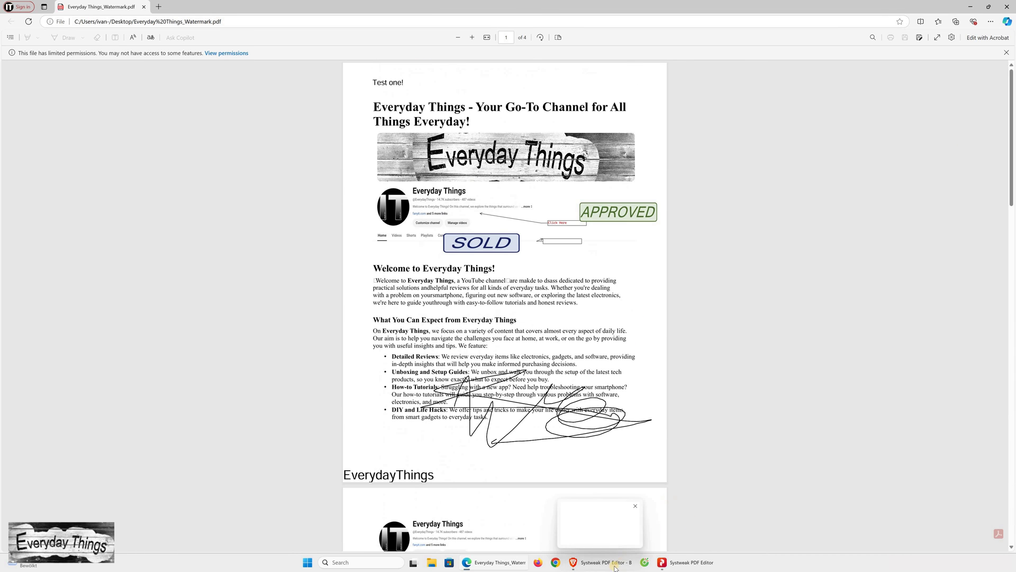
- Bring Brave forward and reveal the Features menu on the Systweak PDF Editor site
{"action": "left_click", "coordinate": [613, 565]}
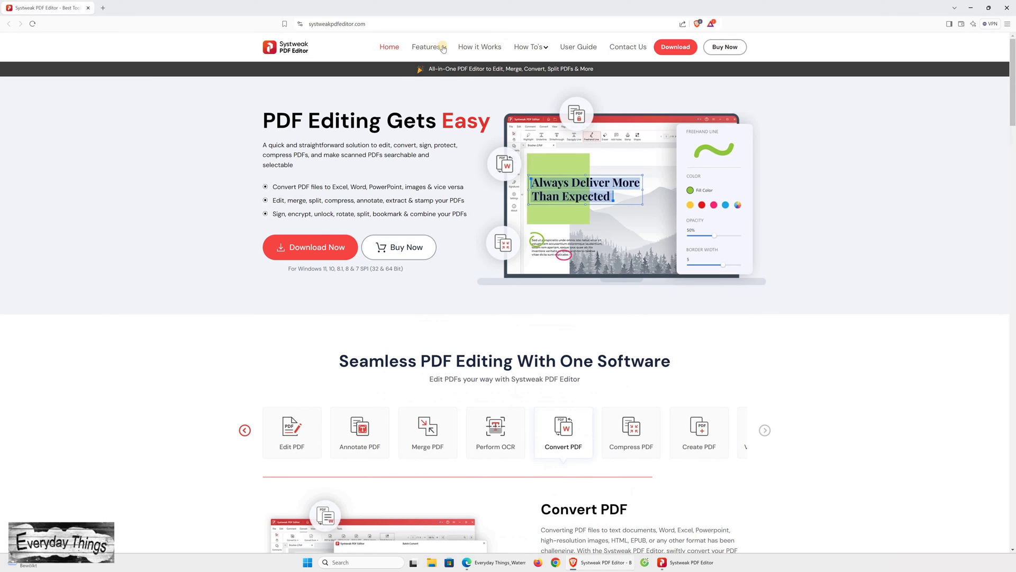
{"action": "mouse_move", "coordinate": [376, 106]}
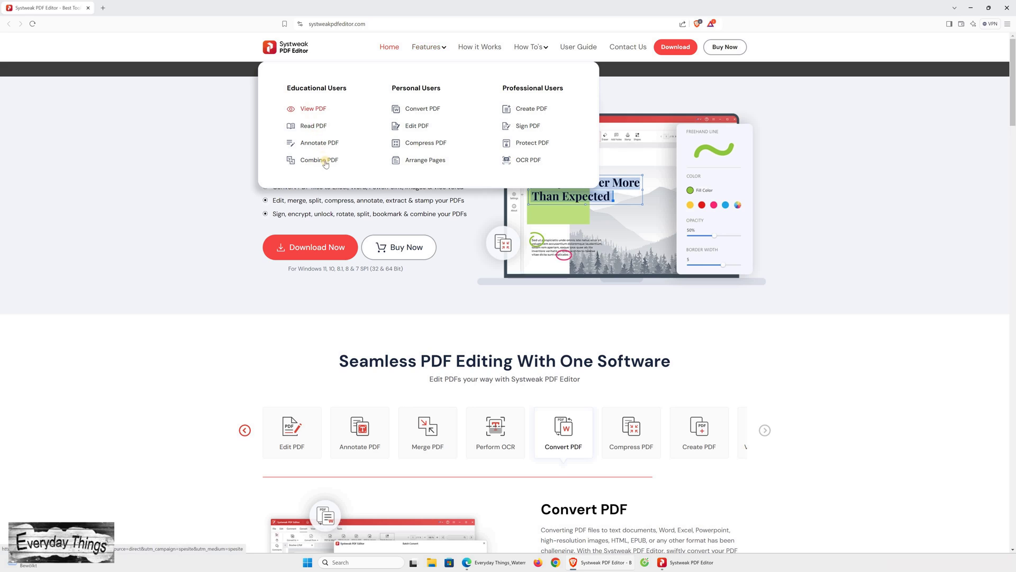